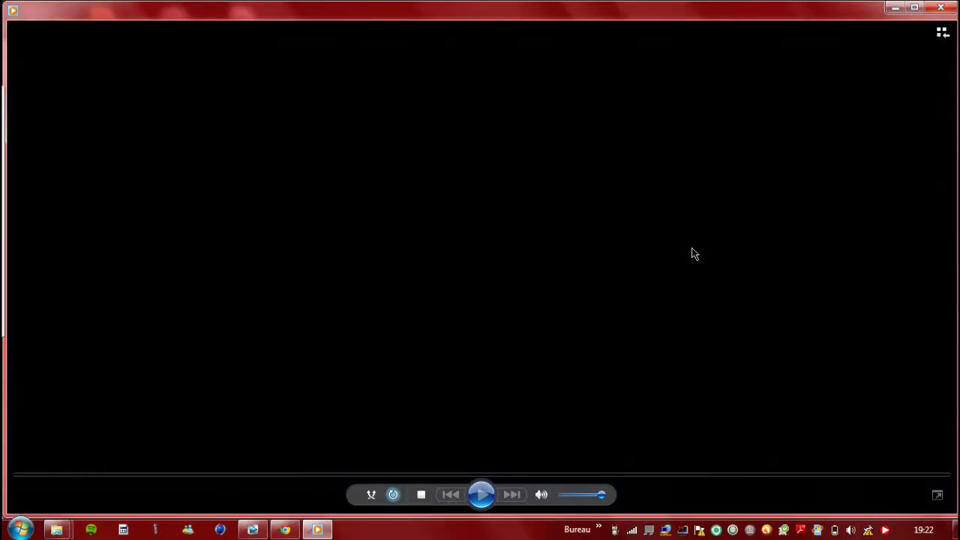
- Watch the shaking-effect sample clip Sans titre.wmv55 in full screen, replay it from about one second, and close the player
{"action": "double_click", "coordinate": [784, 137]}
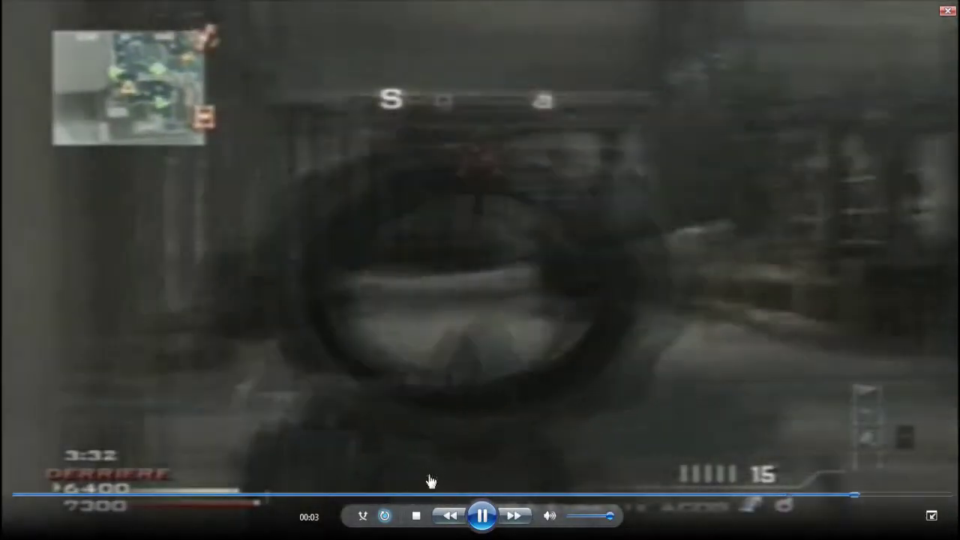
{"action": "key", "text": "space"}
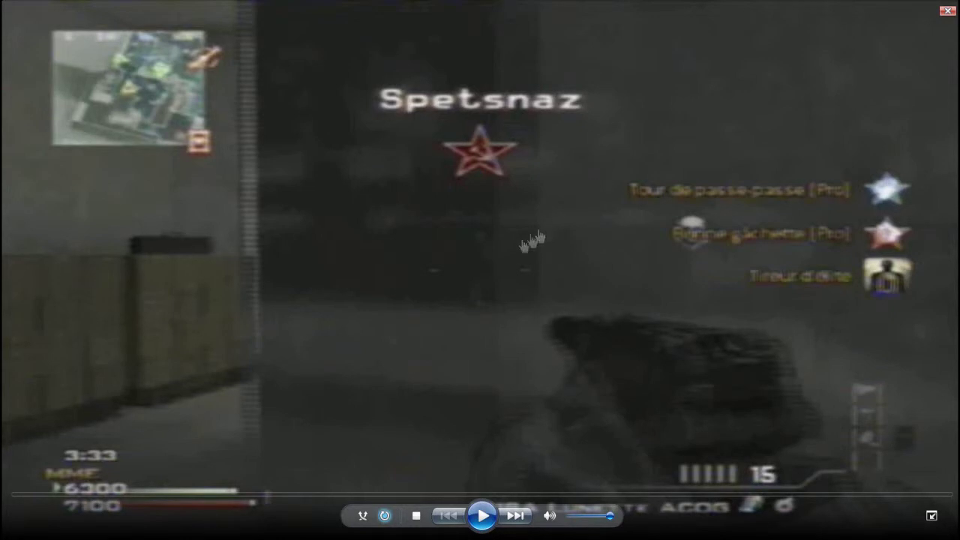
{"action": "double_click", "coordinate": [436, 270]}
{"action": "double_click", "coordinate": [435, 268]}
{"action": "left_click", "coordinate": [486, 512]}
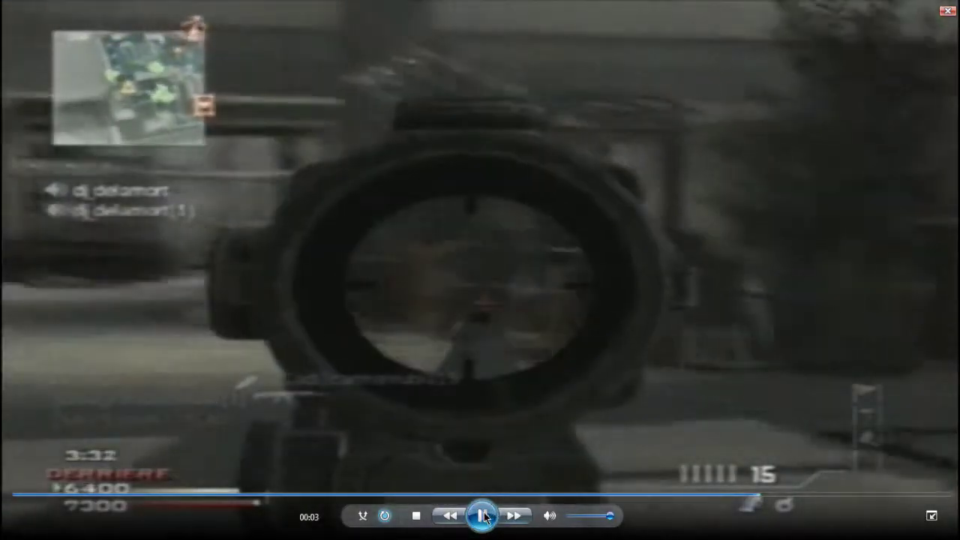
{"action": "left_click", "coordinate": [484, 516]}
{"action": "left_click", "coordinate": [414, 496]}
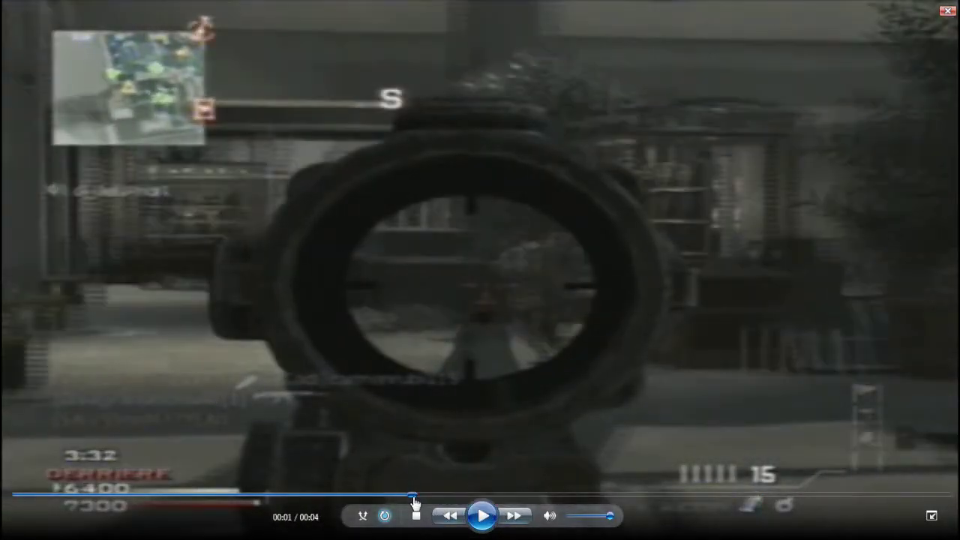
{"action": "left_click", "coordinate": [477, 522]}
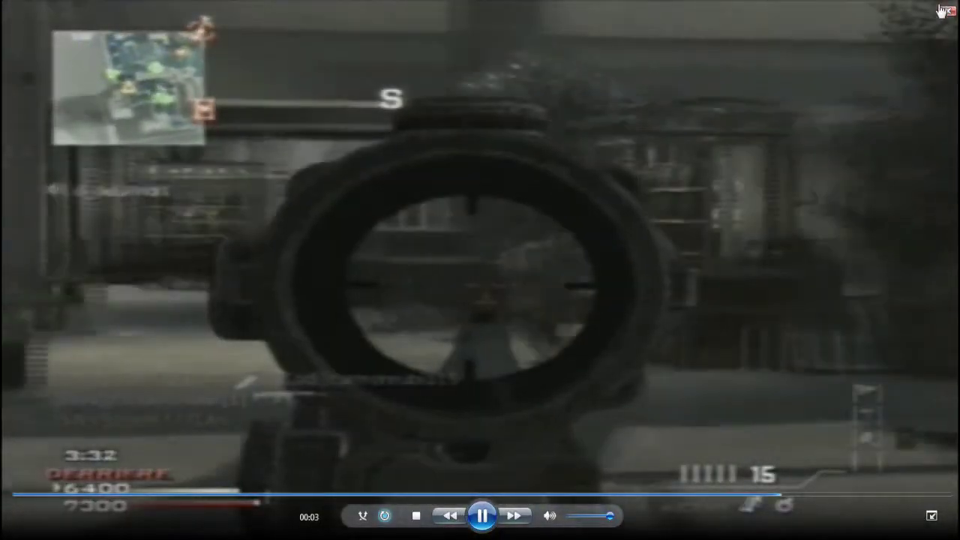
{"action": "left_click", "coordinate": [943, 10]}
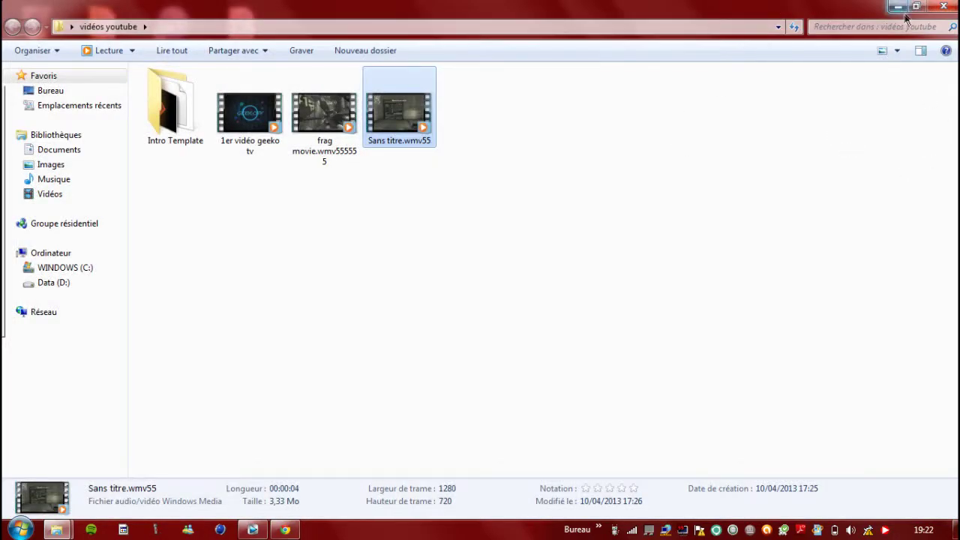
- Switch to Vegas Pro and look over the clips on the frag movie timeline, returning to its start
{"action": "left_click", "coordinate": [253, 530]}
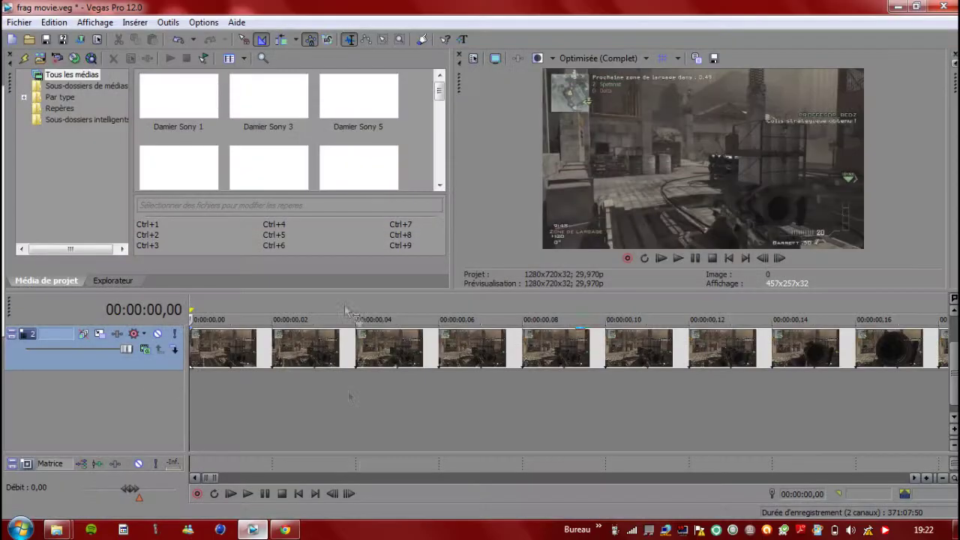
{"action": "scroll", "coordinate": [445, 366], "scroll_direction": "down", "scroll_amount": 10}
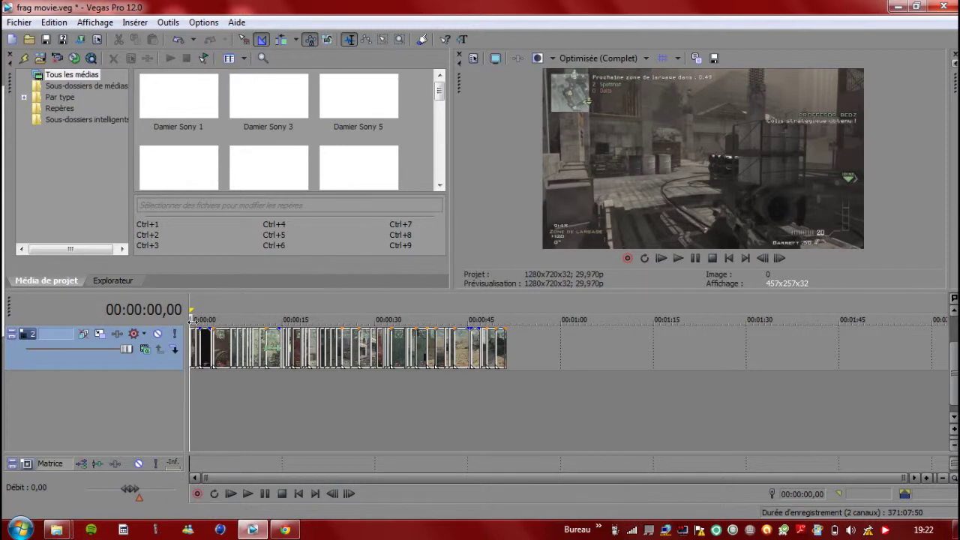
{"action": "left_click_drag", "start_coordinate": [192, 319], "coordinate": [209, 319]}
{"action": "scroll", "coordinate": [259, 364], "scroll_direction": "up", "scroll_amount": 2}
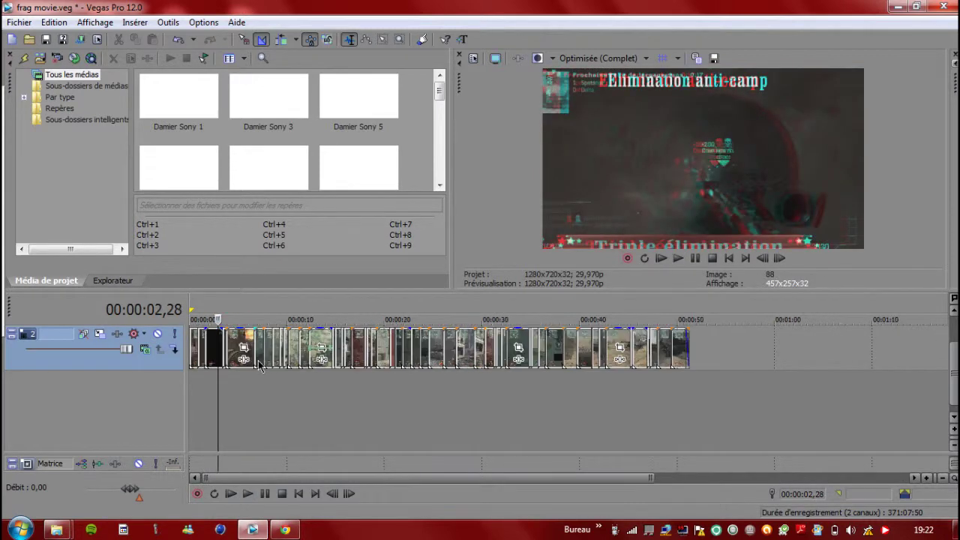
{"action": "scroll", "coordinate": [259, 364], "scroll_direction": "up", "scroll_amount": 3}
{"action": "left_click", "coordinate": [338, 342]}
{"action": "key", "text": "Home"}
{"action": "scroll", "coordinate": [315, 339], "scroll_direction": "down", "scroll_amount": 6}
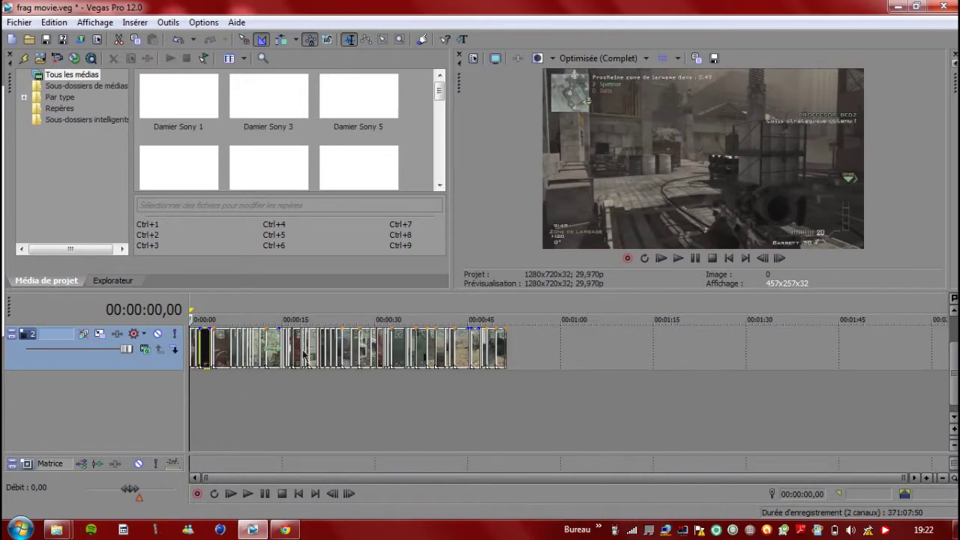
{"action": "left_click", "coordinate": [275, 353]}
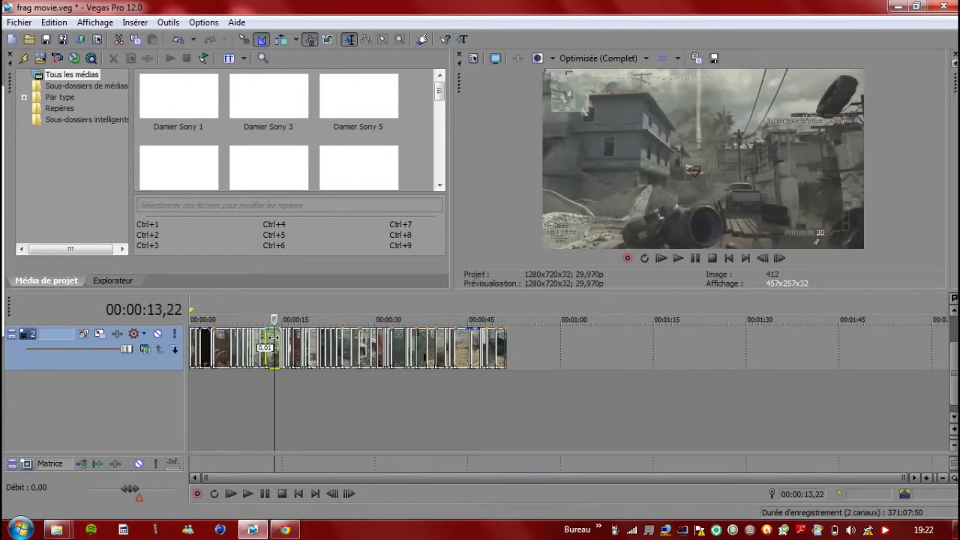
{"action": "key", "text": "Home"}
{"action": "scroll", "coordinate": [240, 357], "scroll_direction": "up", "scroll_amount": 10}
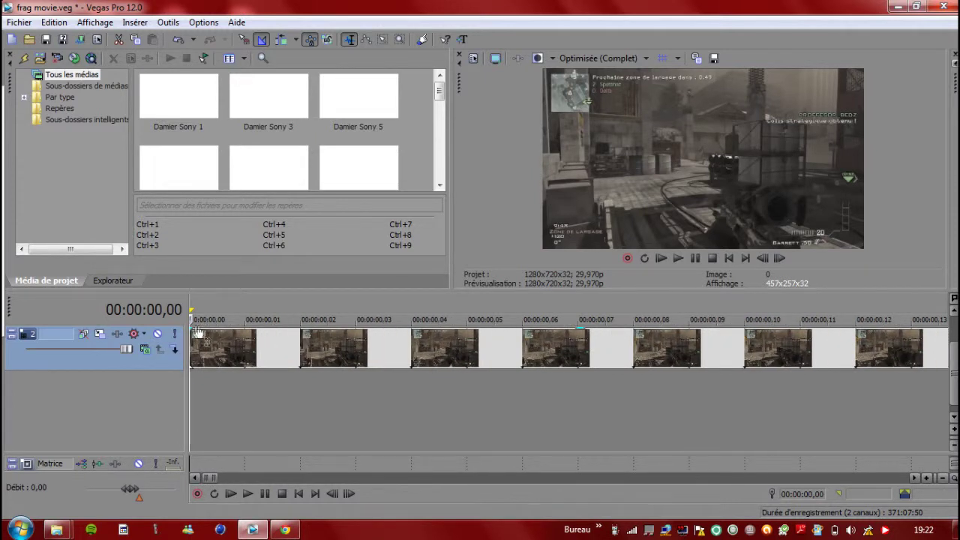
- Play and scrub through the first frames of the opening clip to find where the scope is raised
{"action": "key", "text": "space"}
{"action": "key", "text": "space"}
{"action": "left_click_drag", "start_coordinate": [192, 321], "coordinate": [338, 340]}
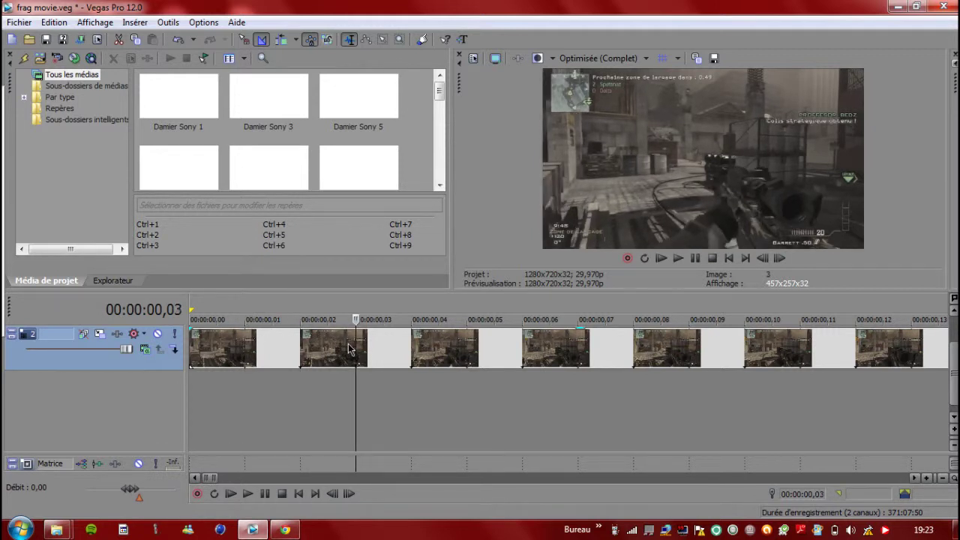
{"action": "left_click", "coordinate": [248, 319]}
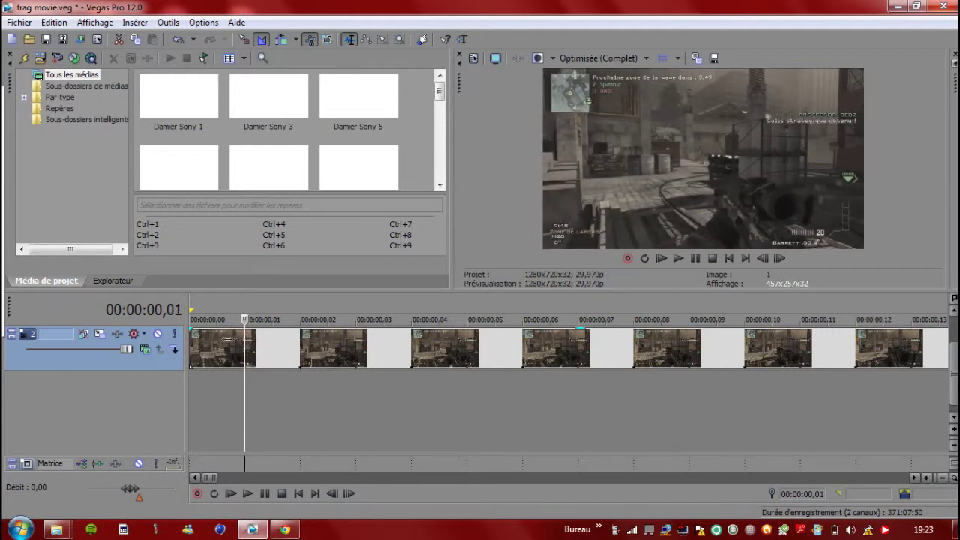
{"action": "left_click", "coordinate": [193, 320]}
{"action": "key", "text": "ctrl+a"}
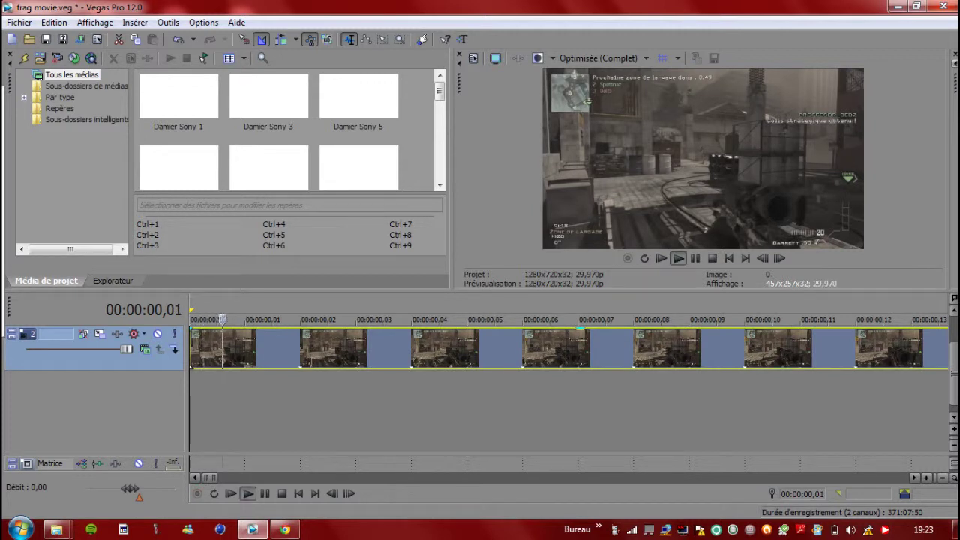
{"action": "left_click", "coordinate": [245, 340]}
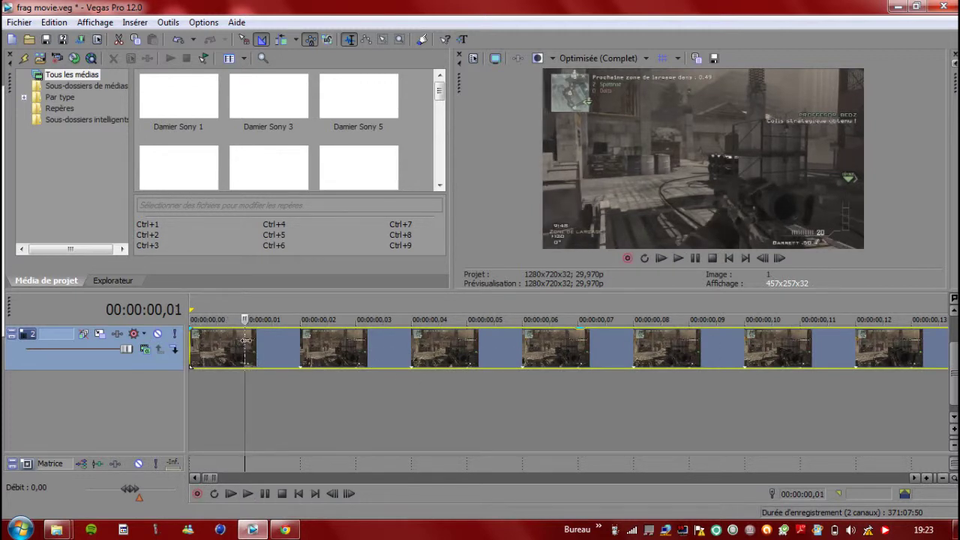
{"action": "key", "text": "space"}
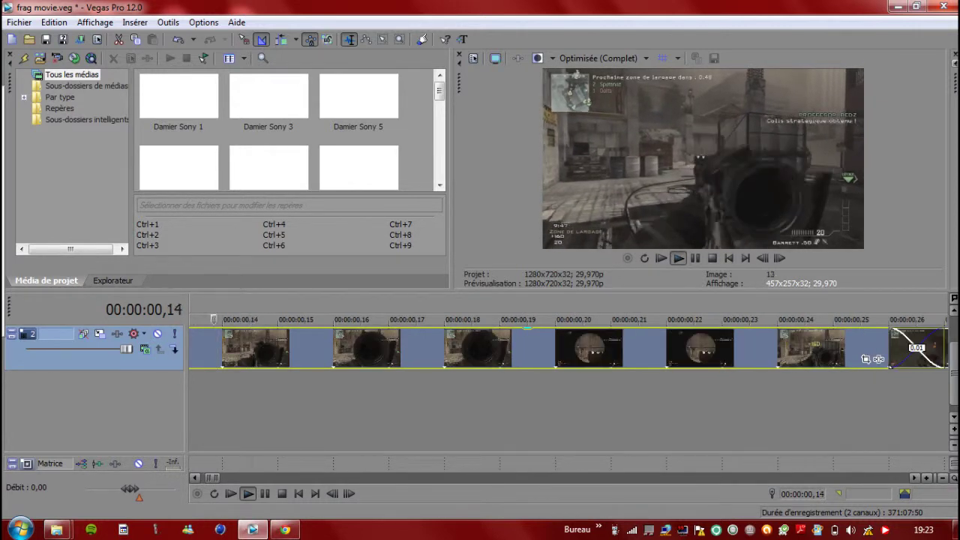
{"action": "key", "text": "space"}
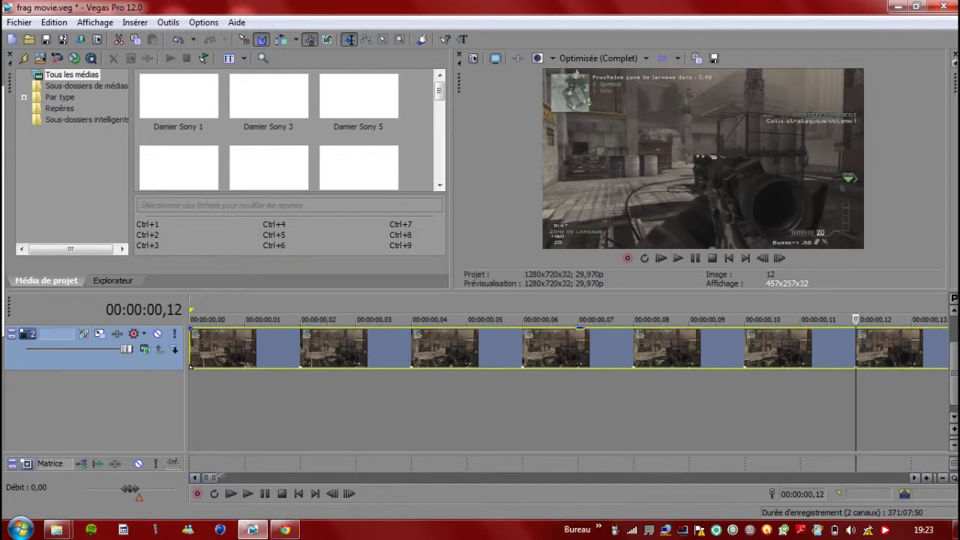
- Split the opening clip at 00:00:00,15, as the sniper scope comes up
{"action": "left_click_drag", "start_coordinate": [210, 482], "coordinate": [220, 482]}
{"action": "scroll", "coordinate": [293, 450], "scroll_direction": "down", "scroll_amount": 3}
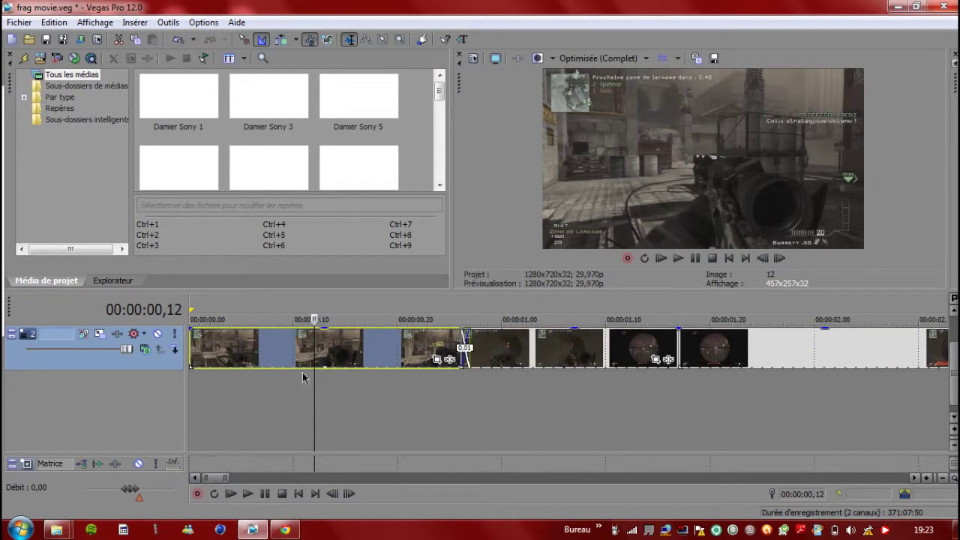
{"action": "left_click_drag", "start_coordinate": [315, 356], "coordinate": [341, 342]}
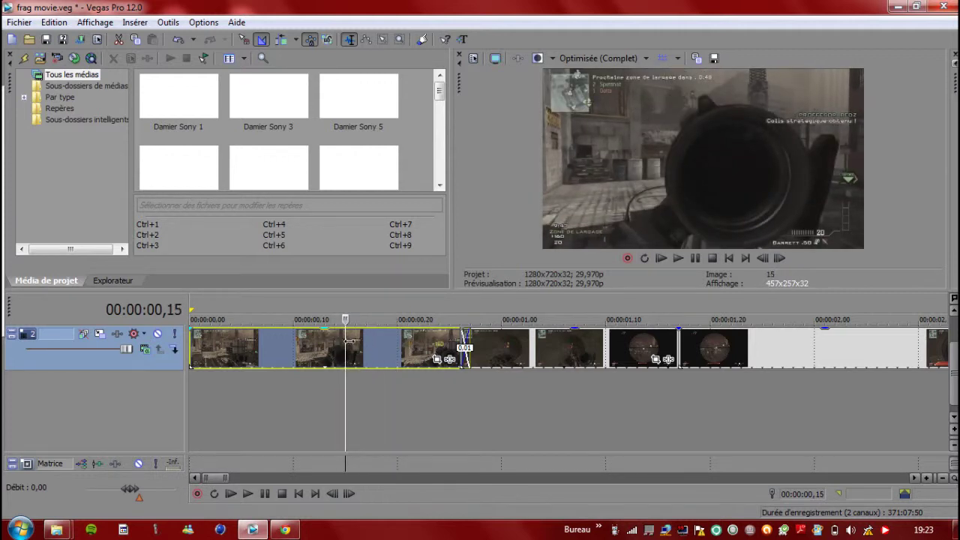
{"action": "key", "text": "s"}
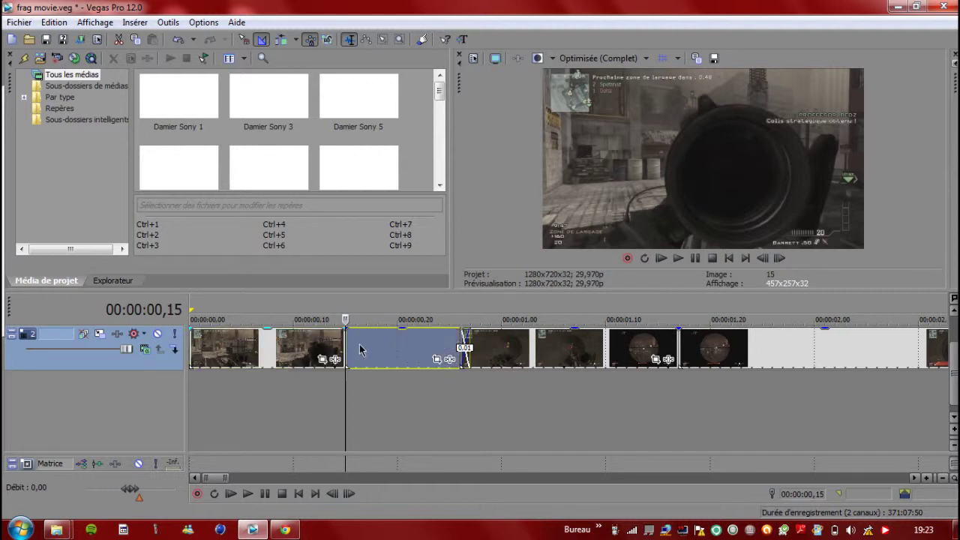
- Review the piece after the first cut and split it again at 00:00:00,24
{"action": "key", "text": "space"}
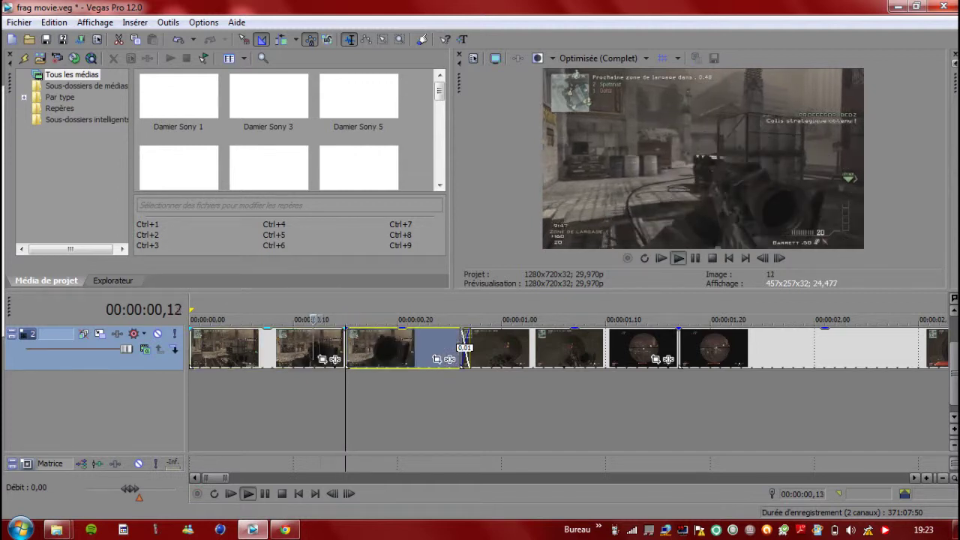
{"action": "key", "text": "Return"}
{"action": "left_click_drag", "start_coordinate": [373, 342], "coordinate": [445, 338]}
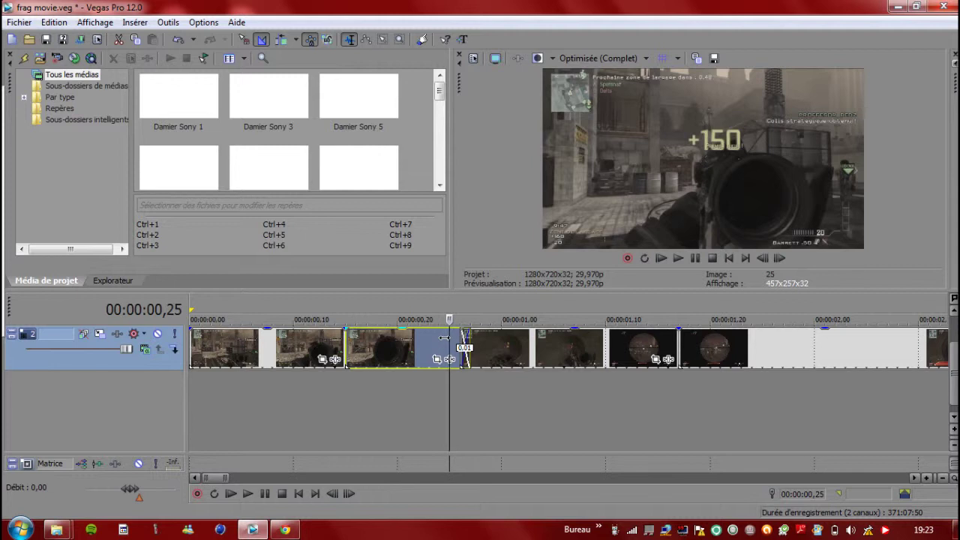
{"action": "left_click", "coordinate": [363, 349]}
{"action": "left_click_drag", "start_coordinate": [363, 345], "coordinate": [439, 345]}
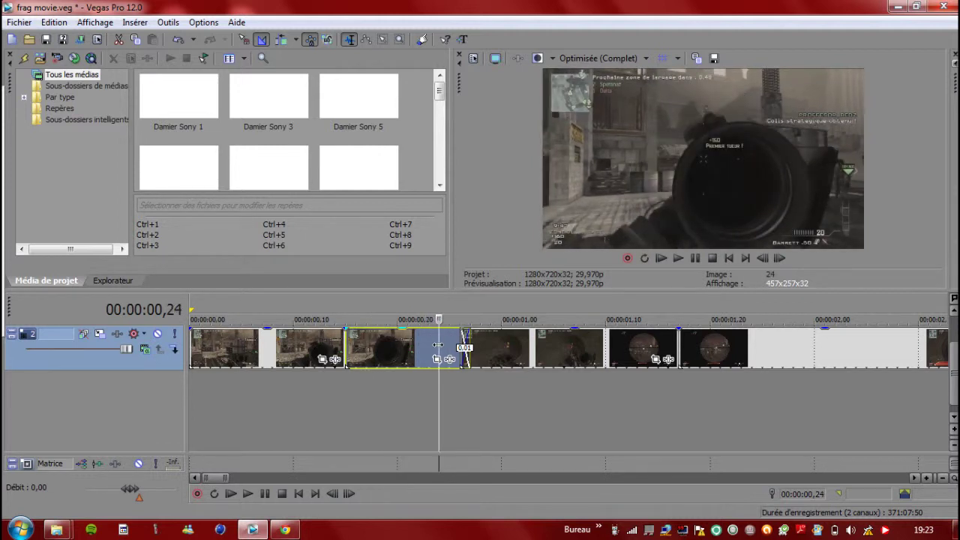
{"action": "key", "text": "s"}
- Open Pan/Crop for the segment between the two cuts and add a frame 1 keyframe with the crop reduced to about 1192 × 670
{"action": "left_click", "coordinate": [418, 360]}
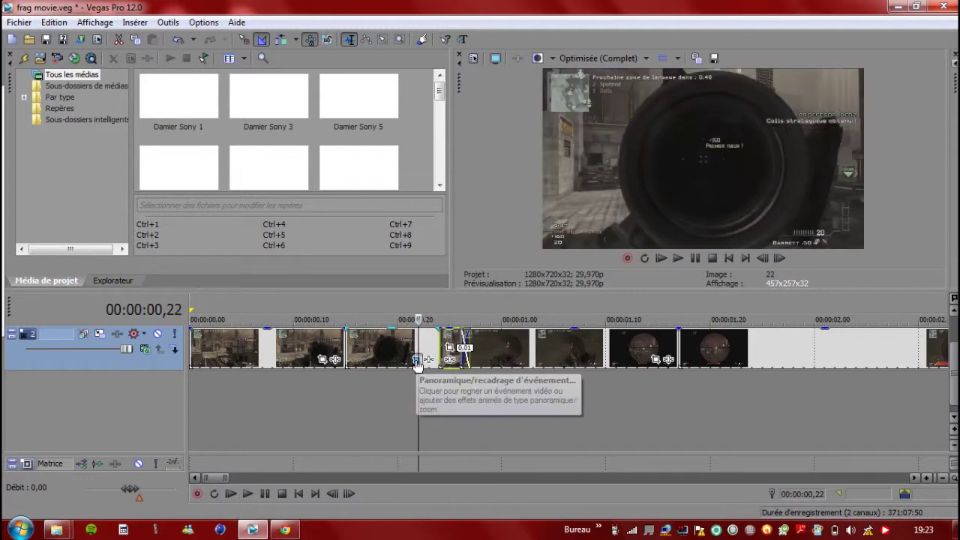
{"action": "left_click", "coordinate": [411, 360]}
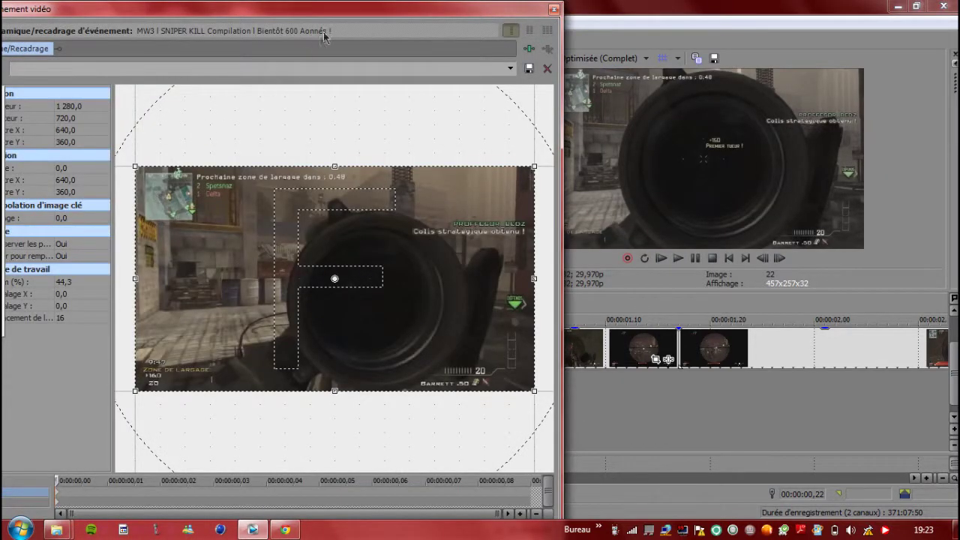
{"action": "left_click_drag", "start_coordinate": [349, 16], "coordinate": [580, 4]}
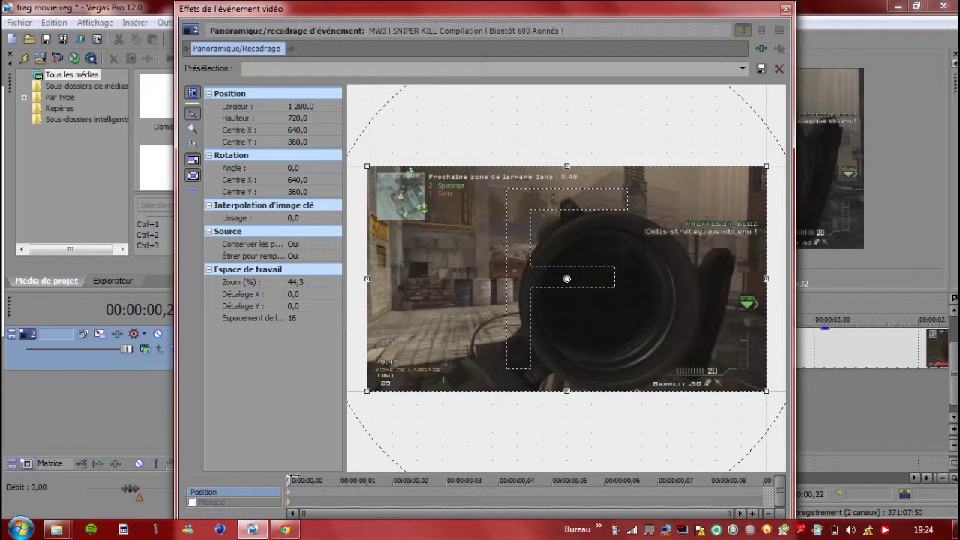
{"action": "mouse_move", "coordinate": [316, 475]}
{"action": "left_mouse_down"}
{"action": "mouse_move", "coordinate": [303, 477]}
{"action": "mouse_move", "coordinate": [349, 483]}
{"action": "mouse_move", "coordinate": [289, 483]}
{"action": "mouse_move", "coordinate": [330, 484]}
{"action": "left_mouse_up"}
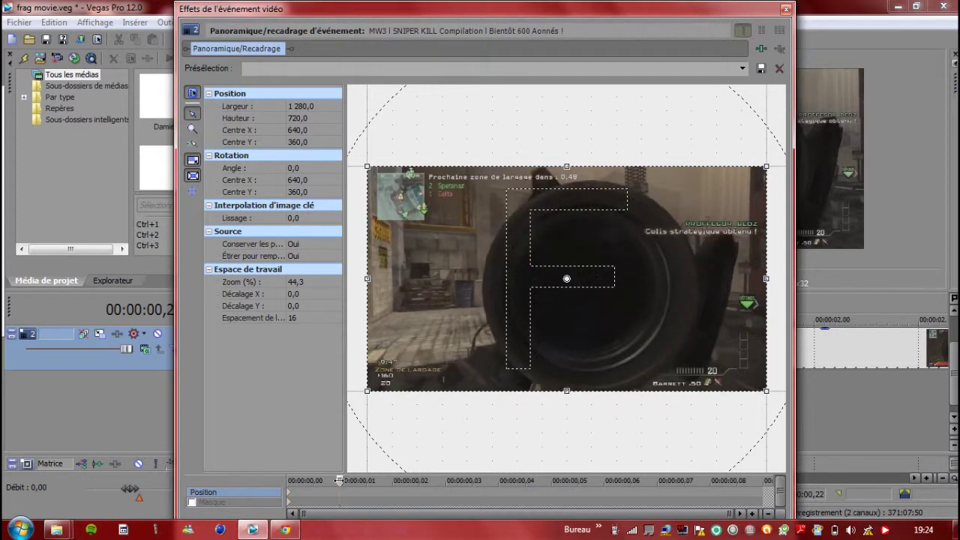
{"action": "mouse_move", "coordinate": [367, 393]}
{"action": "left_mouse_down"}
{"action": "mouse_move", "coordinate": [392, 382]}
{"action": "mouse_move", "coordinate": [381, 384]}
{"action": "left_mouse_up"}
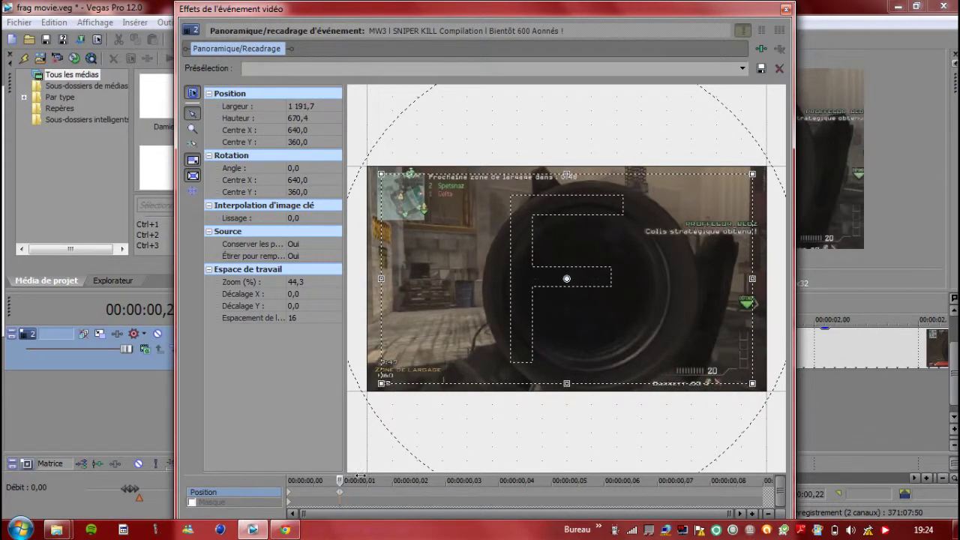
- Add position keyframes at frames 2 and 3, moving the crop centre to about (683, 383) and about (599, 340)
{"action": "left_click", "coordinate": [391, 481]}
{"action": "left_click_drag", "start_coordinate": [506, 309], "coordinate": [519, 316]}
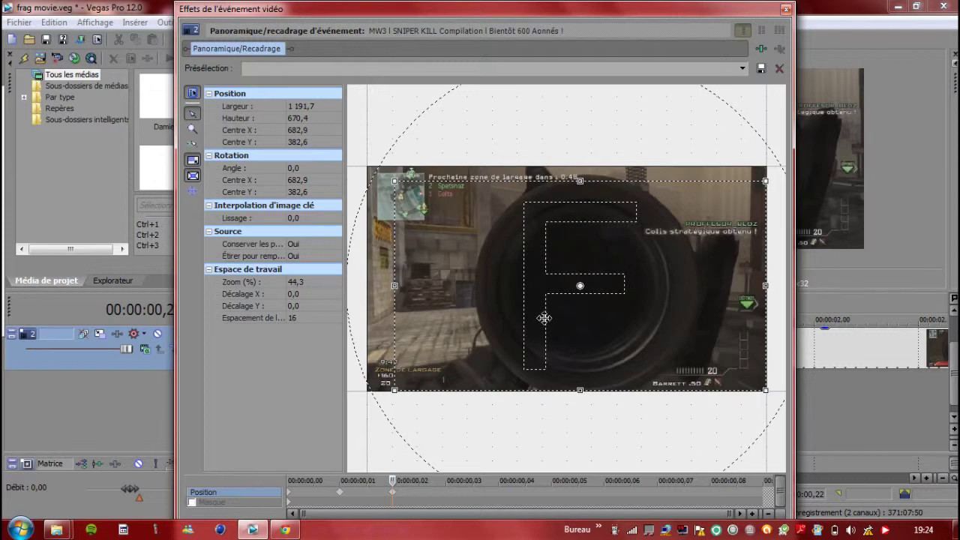
{"action": "left_click_drag", "start_coordinate": [396, 480], "coordinate": [439, 470]}
{"action": "left_click_drag", "start_coordinate": [486, 275], "coordinate": [464, 250]}
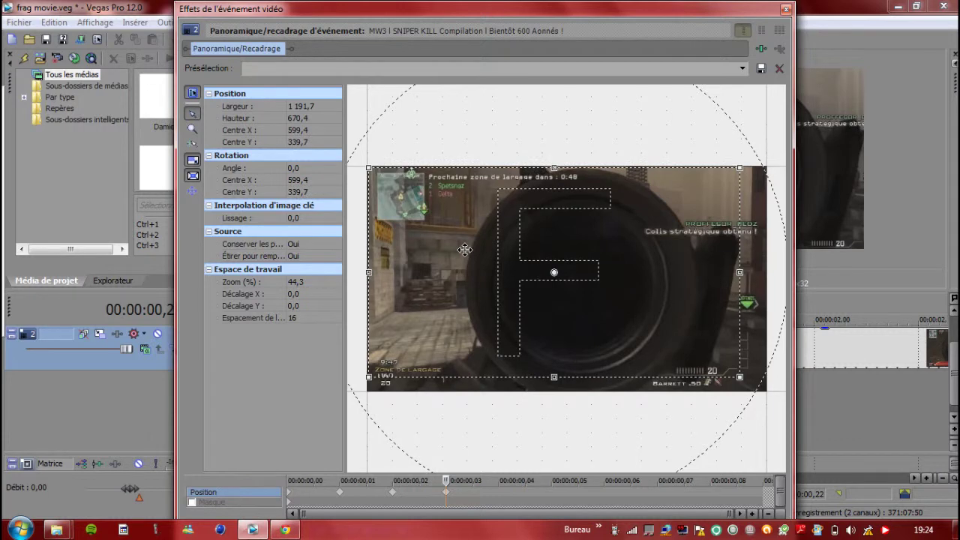
- Add position keyframes at frames 4 and 5, moving the crop centre to about (599, 380) and about (683, 340)
{"action": "left_click_drag", "start_coordinate": [445, 480], "coordinate": [486, 483]}
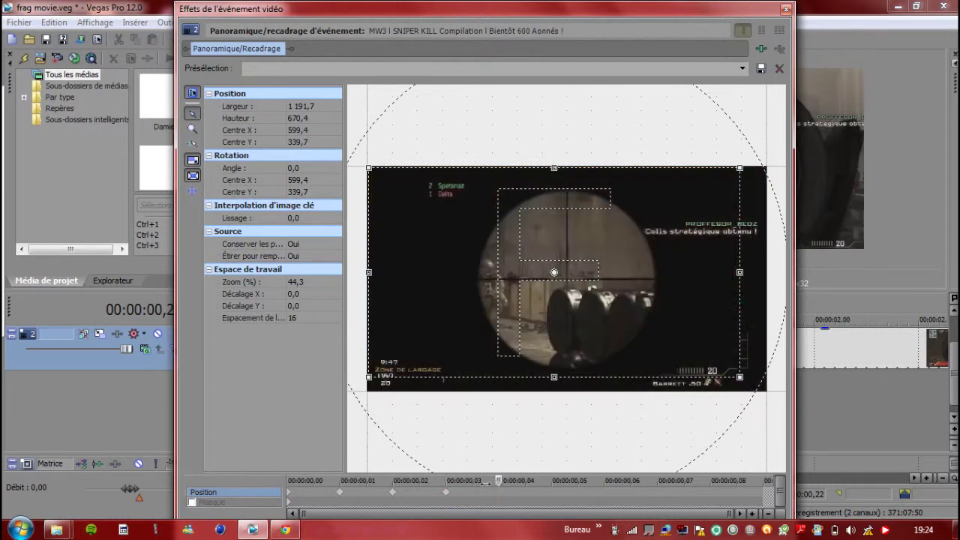
{"action": "left_click_drag", "start_coordinate": [507, 302], "coordinate": [507, 315]}
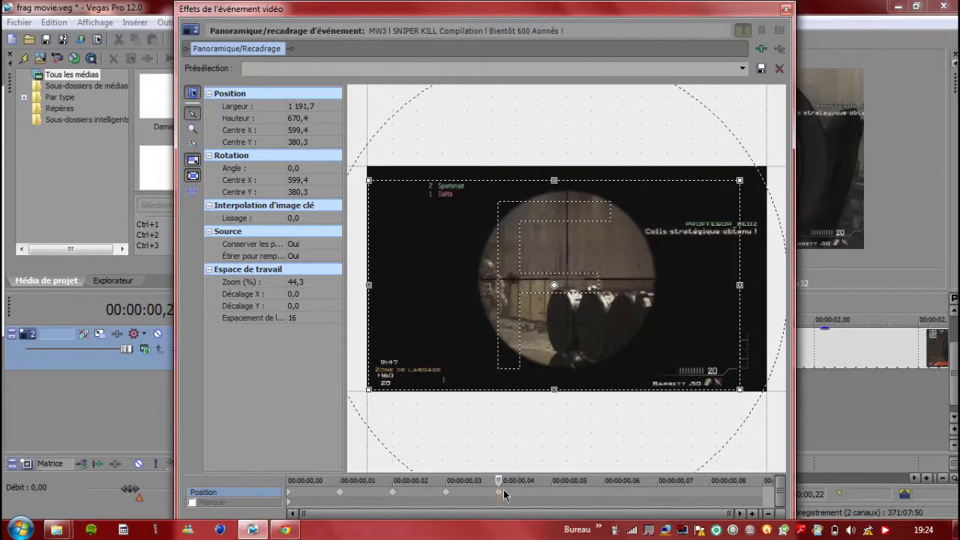
{"action": "left_click_drag", "start_coordinate": [498, 483], "coordinate": [535, 481]}
{"action": "left_click_drag", "start_coordinate": [549, 327], "coordinate": [575, 314]}
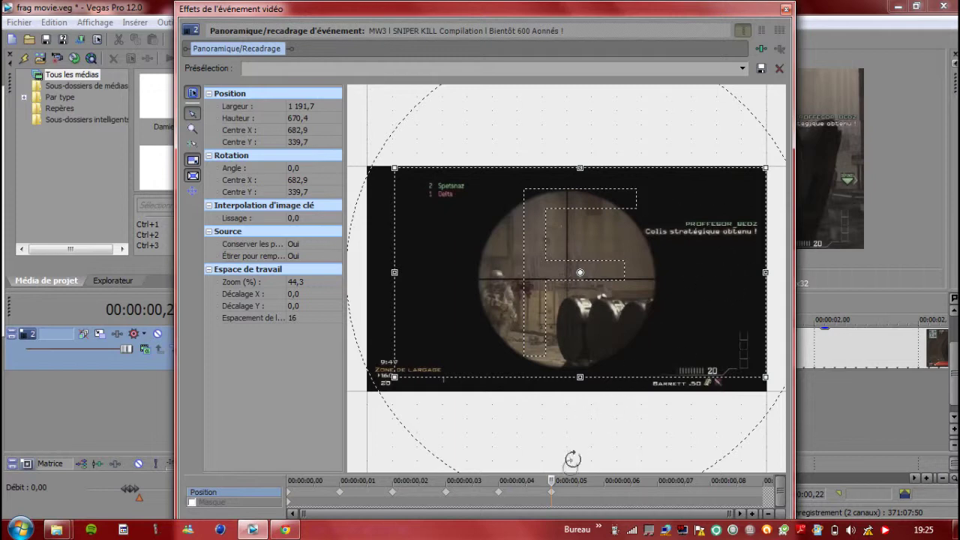
{"action": "mouse_move", "coordinate": [553, 480]}
{"action": "left_mouse_down"}
{"action": "mouse_move", "coordinate": [735, 468]}
{"action": "mouse_move", "coordinate": [392, 477]}
{"action": "mouse_move", "coordinate": [551, 477]}
{"action": "left_mouse_up"}
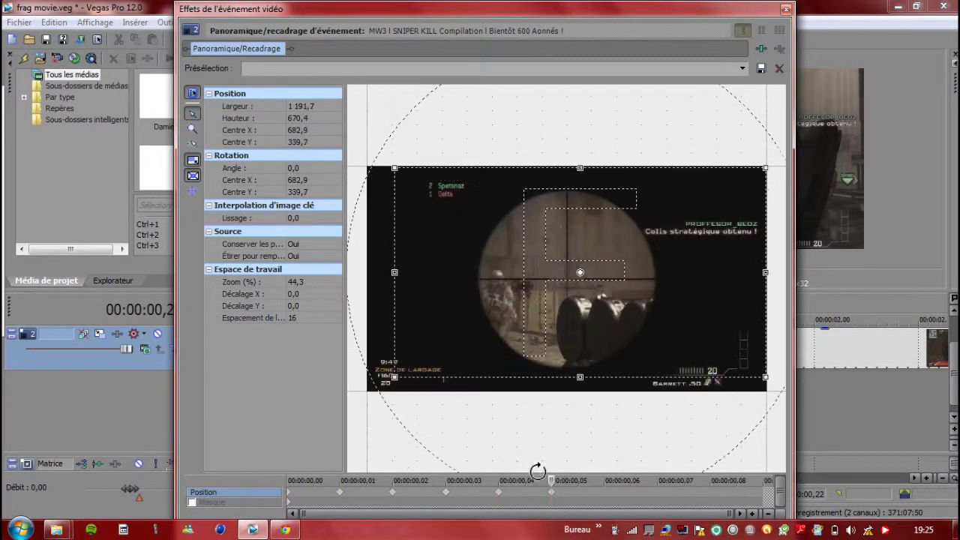
- Close the Pan/Crop window and apply Anaglyphique (rouge/cyan) as the project's stereoscopic 3D mode
{"action": "left_click", "coordinate": [786, 10]}
{"action": "key", "text": "Left"}
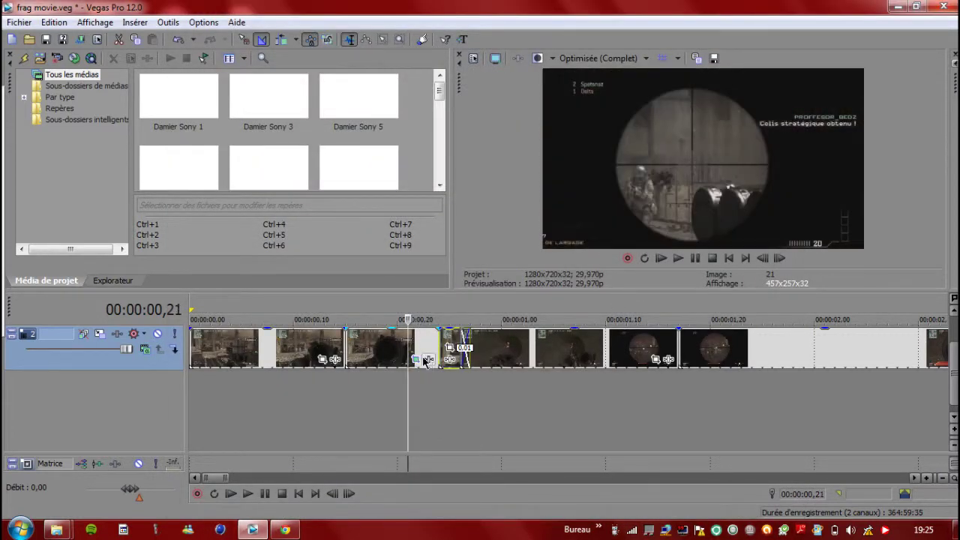
{"action": "left_click", "coordinate": [97, 43]}
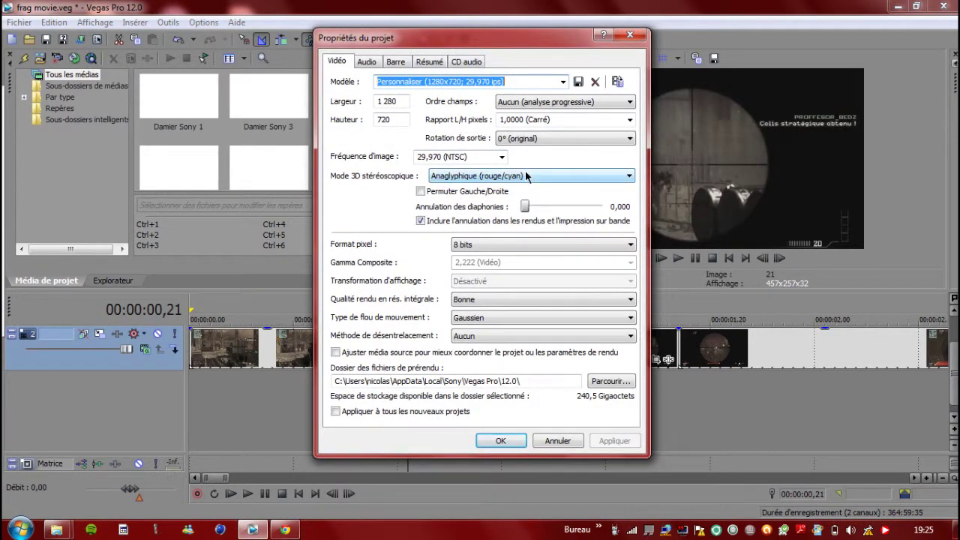
{"action": "left_click", "coordinate": [526, 176]}
{"action": "left_click", "coordinate": [489, 188]}
{"action": "left_click", "coordinate": [536, 179]}
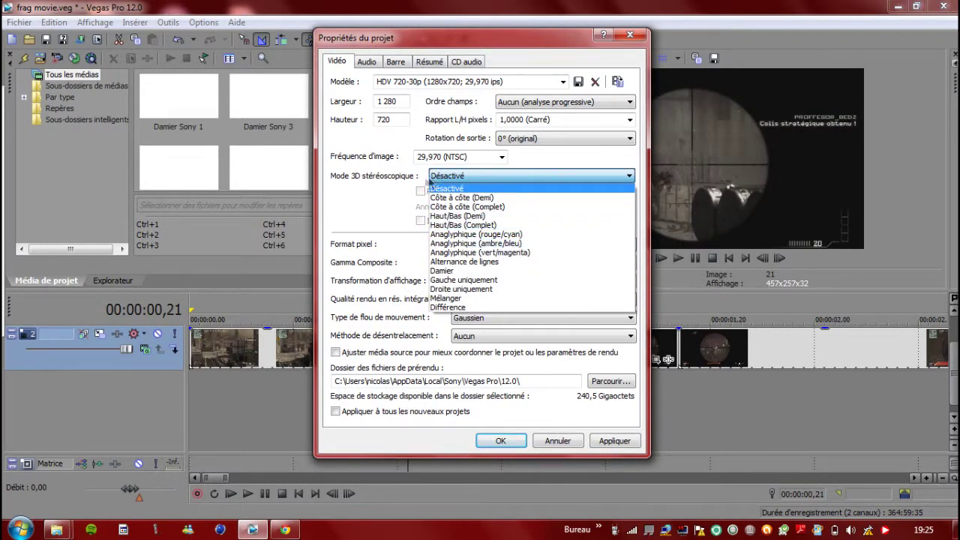
{"action": "left_click", "coordinate": [485, 181]}
{"action": "left_click", "coordinate": [452, 180]}
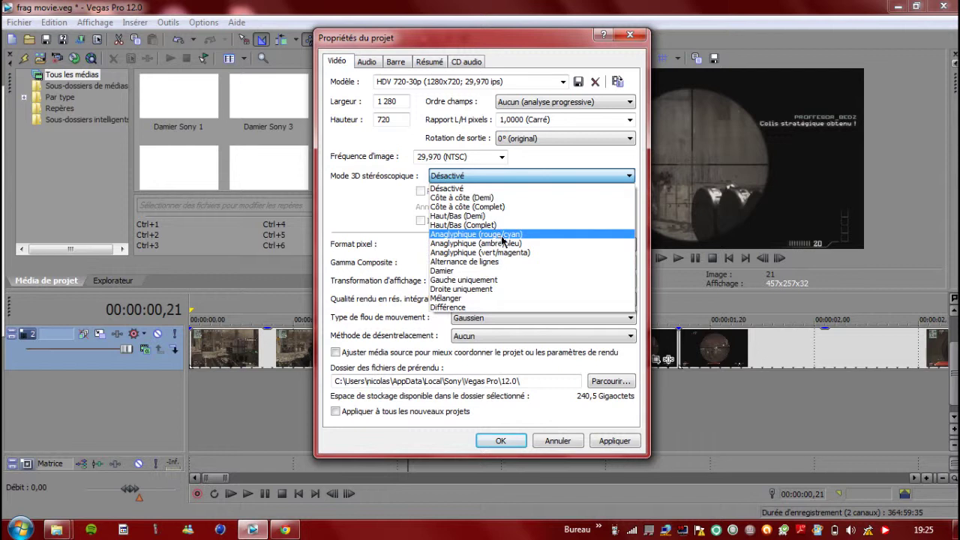
{"action": "left_click", "coordinate": [500, 238]}
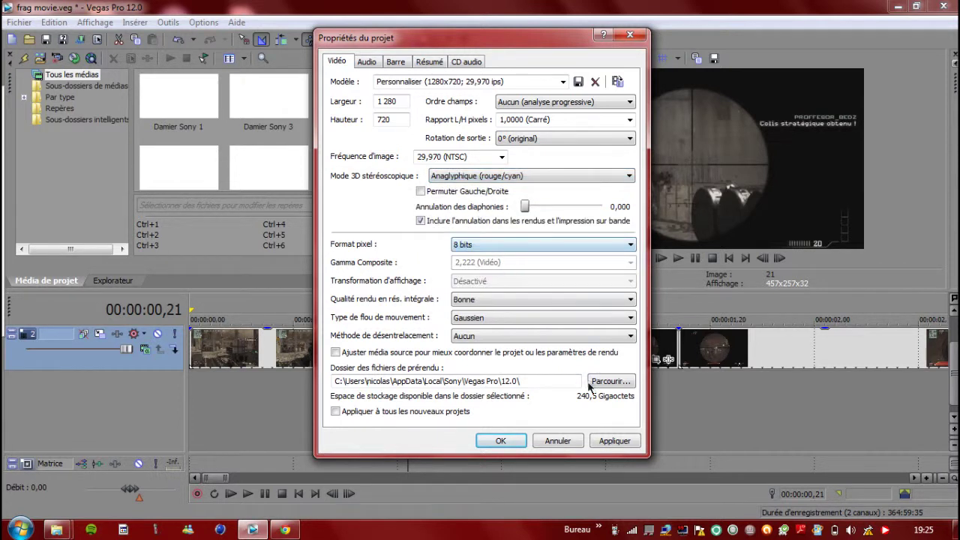
{"action": "left_click", "coordinate": [611, 441]}
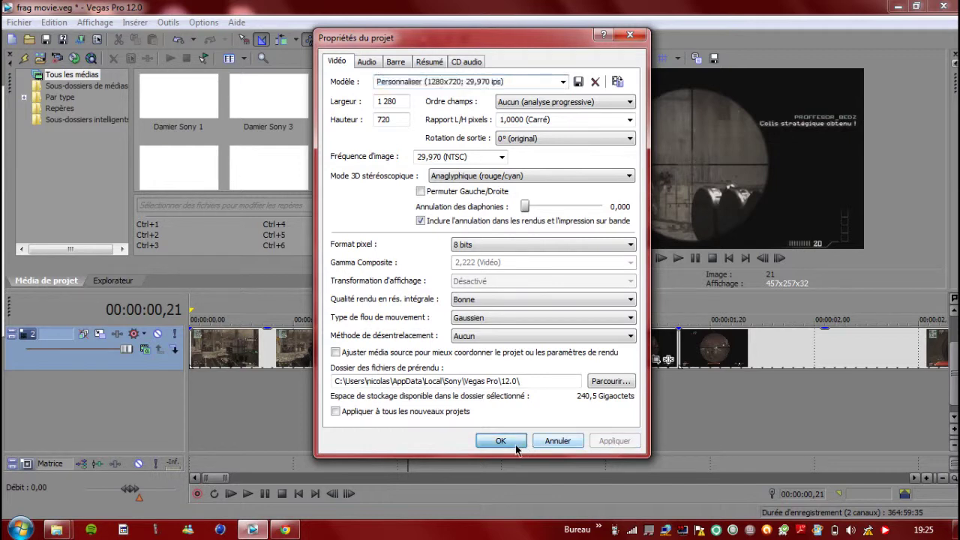
{"action": "left_click", "coordinate": [499, 441]}
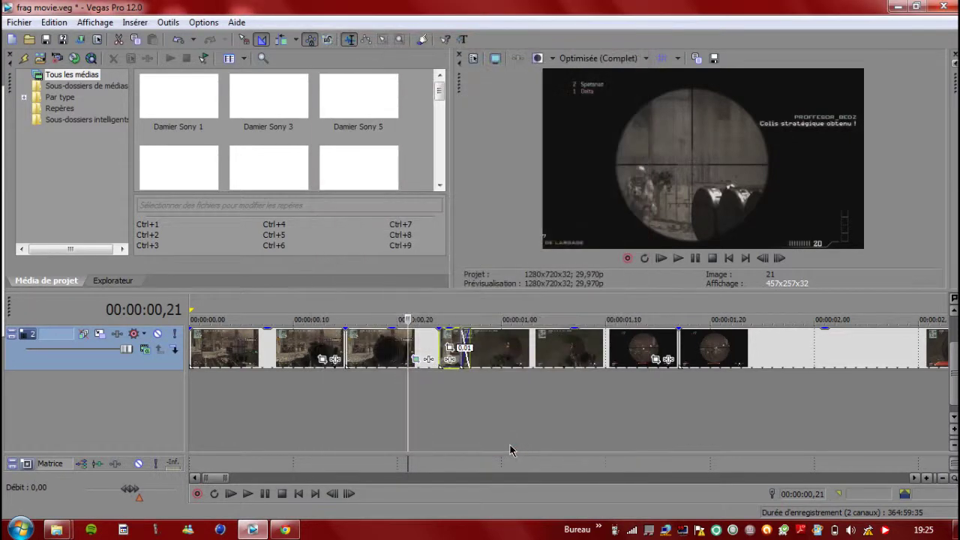
- Play the shot around the first cut to preview the start of the shake segment
{"action": "left_click", "coordinate": [389, 351]}
{"action": "left_click", "coordinate": [356, 341]}
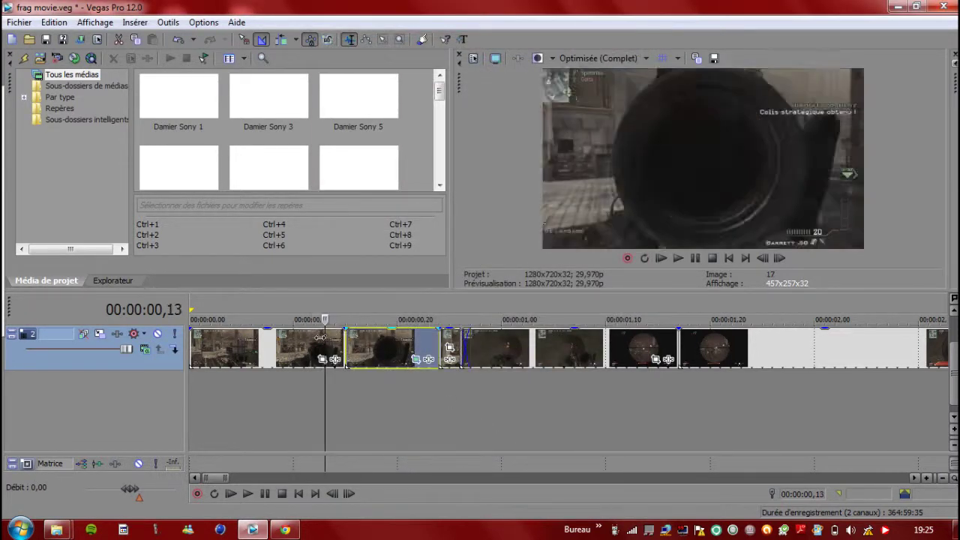
{"action": "left_click", "coordinate": [341, 350]}
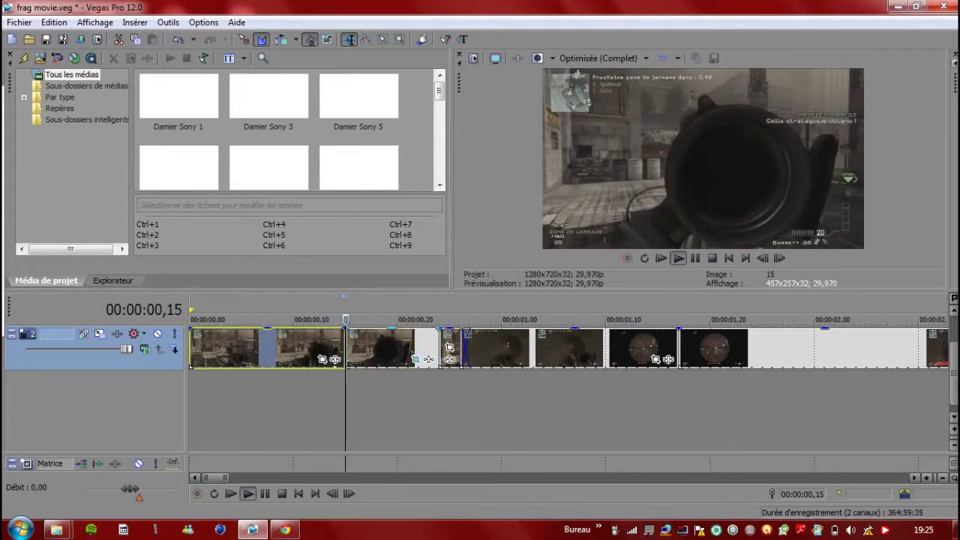
{"action": "left_click", "coordinate": [315, 336]}
{"action": "left_click", "coordinate": [324, 337]}
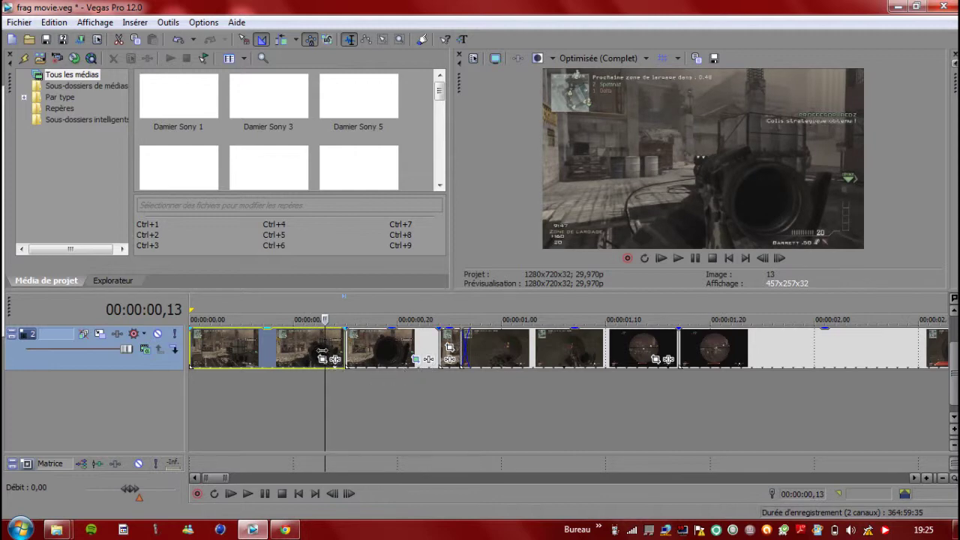
- Step frame by frame through the shake segment from about 00:00:00,13 to 00:00:00,22 to examine the crop movement
{"action": "key", "text": "Left"}
{"action": "key", "text": "Right"}
{"action": "key", "text": "Right"}
{"action": "key", "text": "Right"}
{"action": "key", "text": "Right"}
{"action": "key", "text": "Right"}
{"action": "key", "text": "Right"}
{"action": "key", "text": "Right"}
{"action": "key", "text": "Right"}
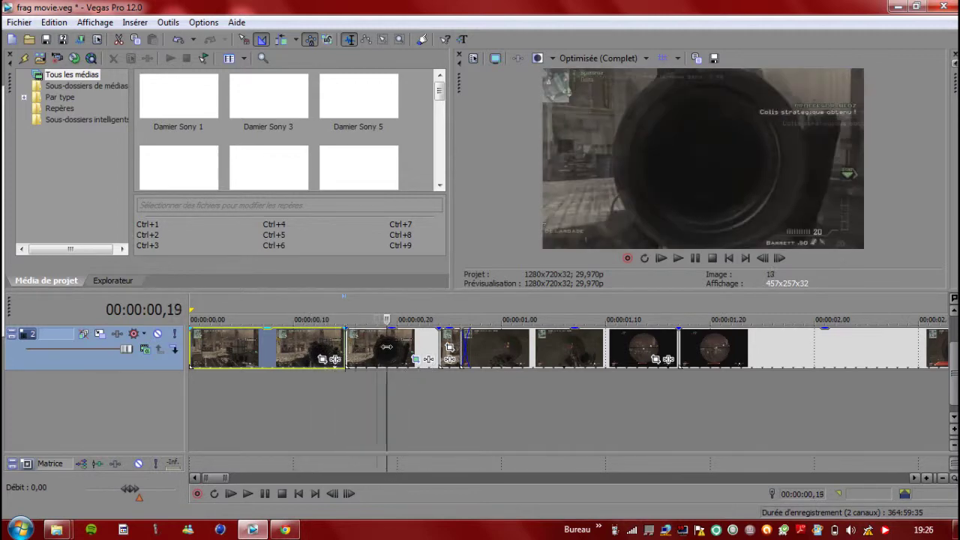
{"action": "key", "text": "Right"}
{"action": "key", "text": "Right"}
{"action": "key", "text": "Right"}
{"action": "key", "text": "Left"}
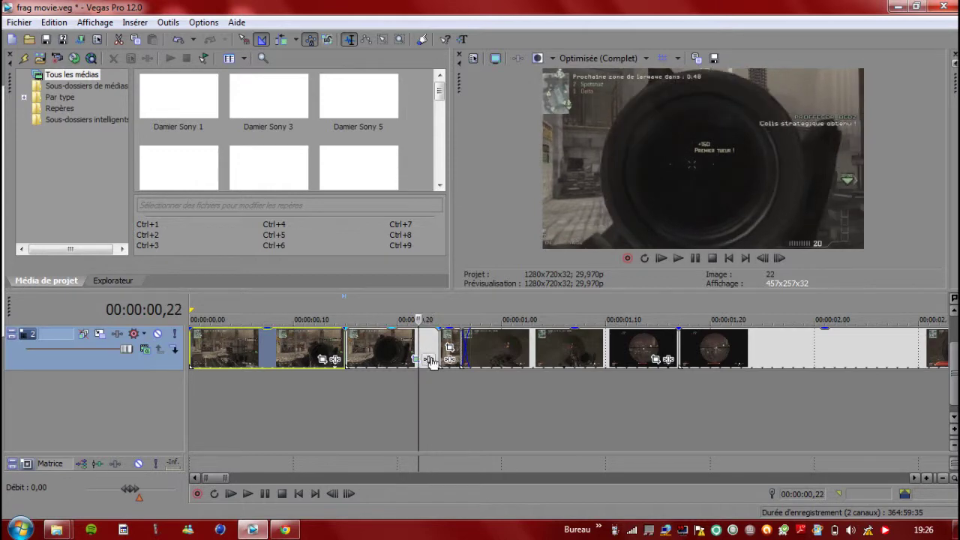
{"action": "left_click", "coordinate": [428, 359]}
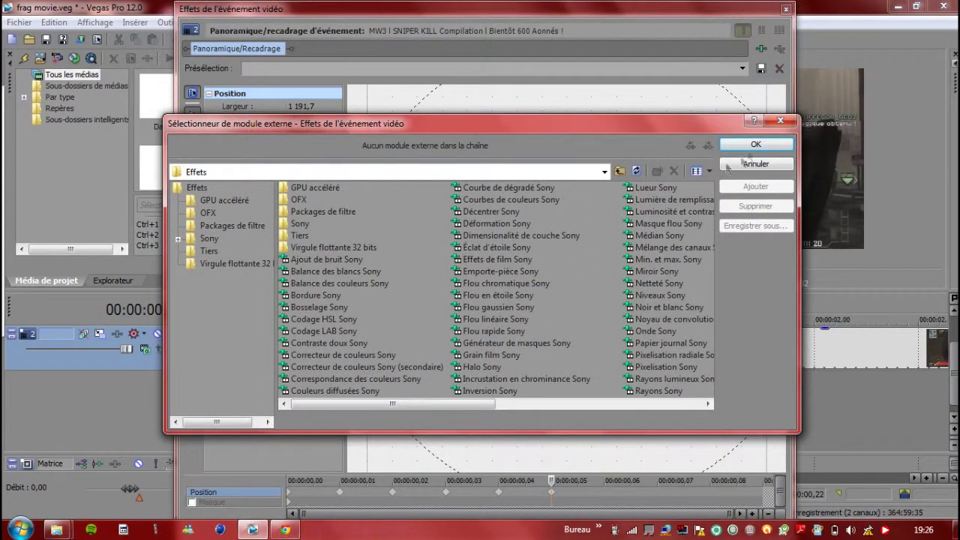
{"action": "left_click", "coordinate": [781, 121]}
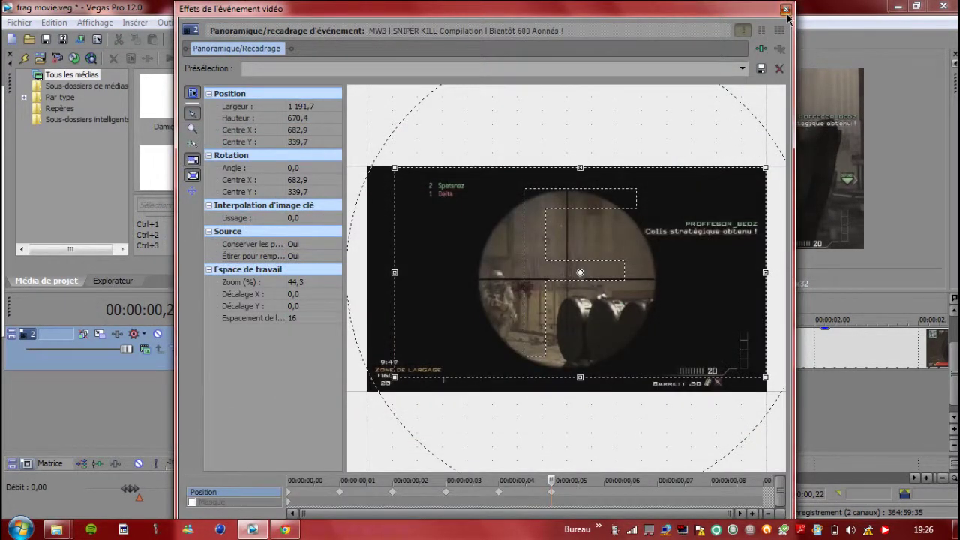
{"action": "left_click", "coordinate": [786, 10]}
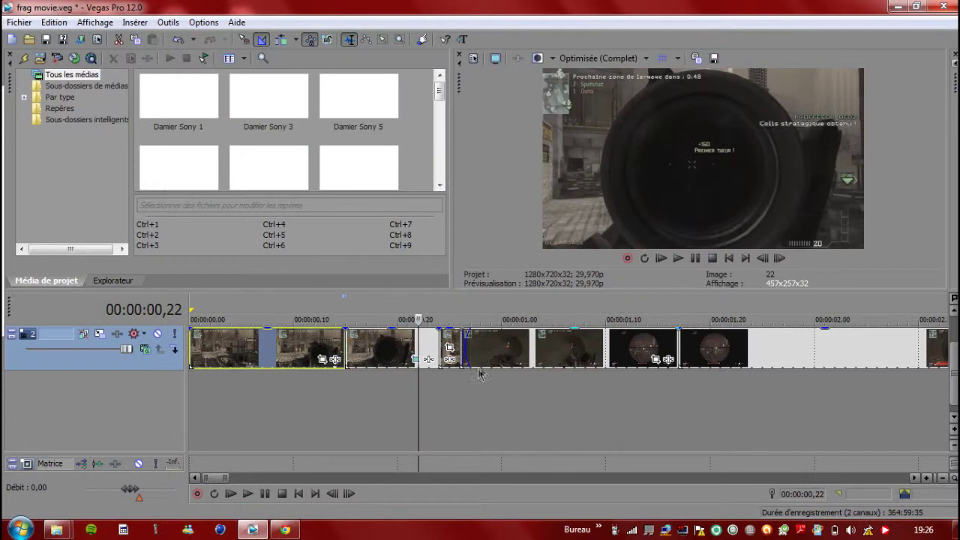
- Add the Réglage 3D stéréoscopique Sony effect to the shake segment between the two cuts
{"action": "left_click", "coordinate": [429, 363]}
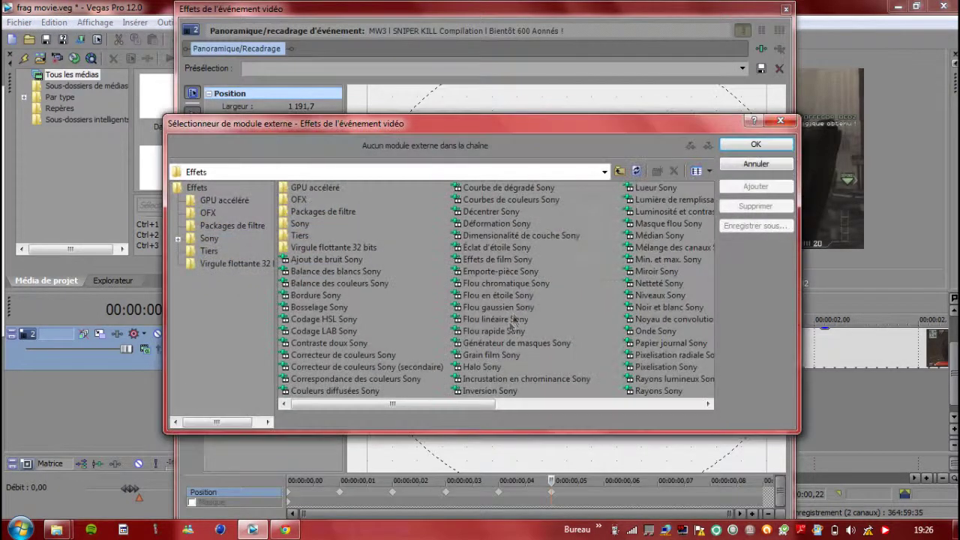
{"action": "left_click_drag", "start_coordinate": [407, 405], "coordinate": [660, 409]}
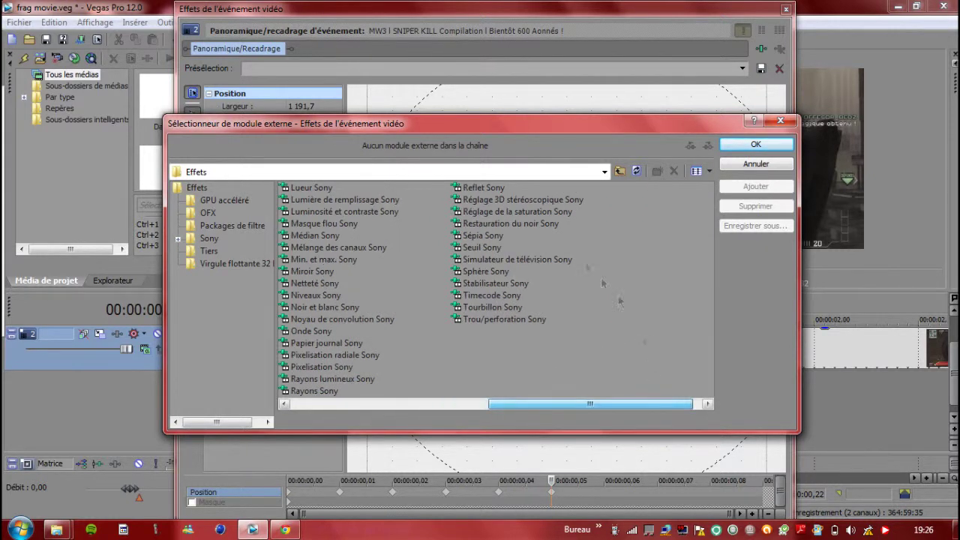
{"action": "left_click", "coordinate": [534, 201]}
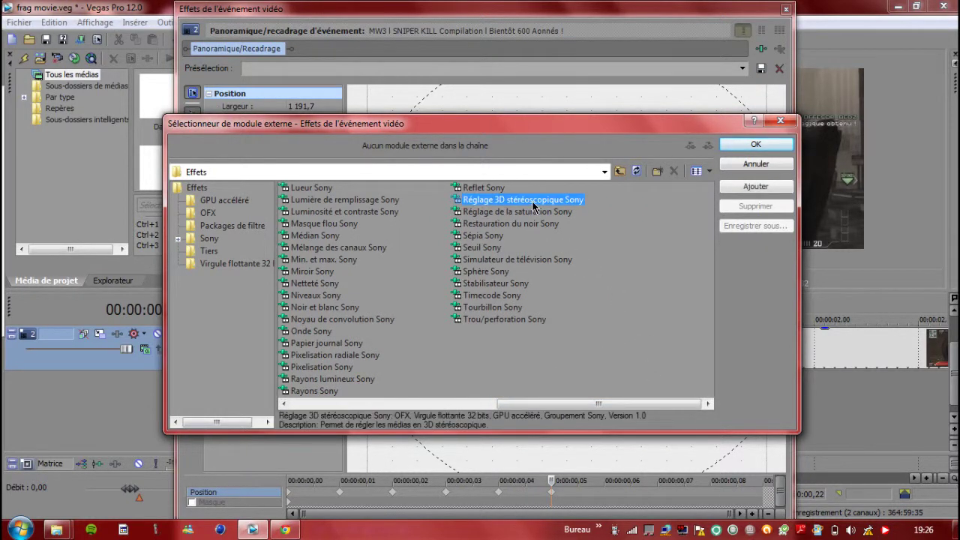
{"action": "left_click", "coordinate": [746, 187]}
{"action": "left_click", "coordinate": [756, 144]}
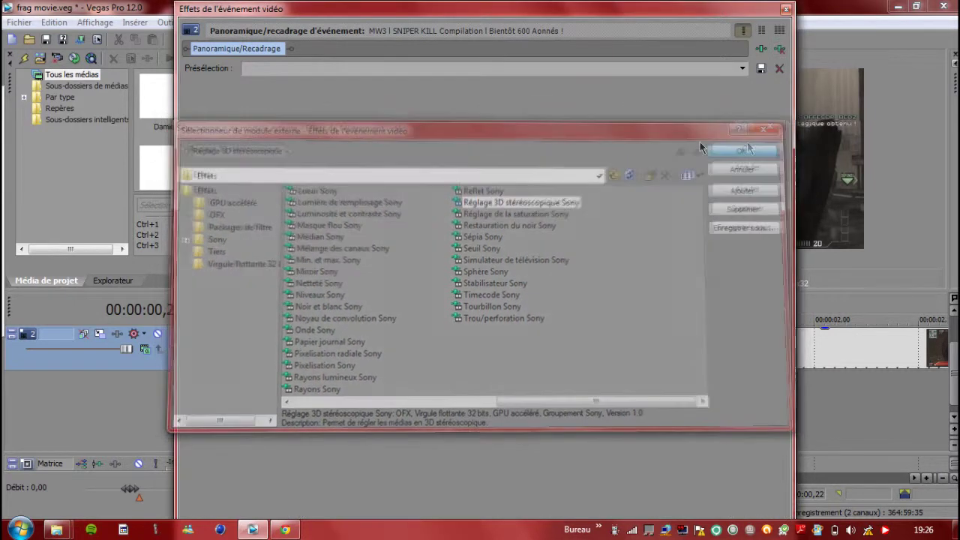
- Disable automatic cropping in the stereoscopic 3D effect and set its horizontal offset to about 0,028
{"action": "left_click_drag", "start_coordinate": [667, 35], "coordinate": [480, 36]}
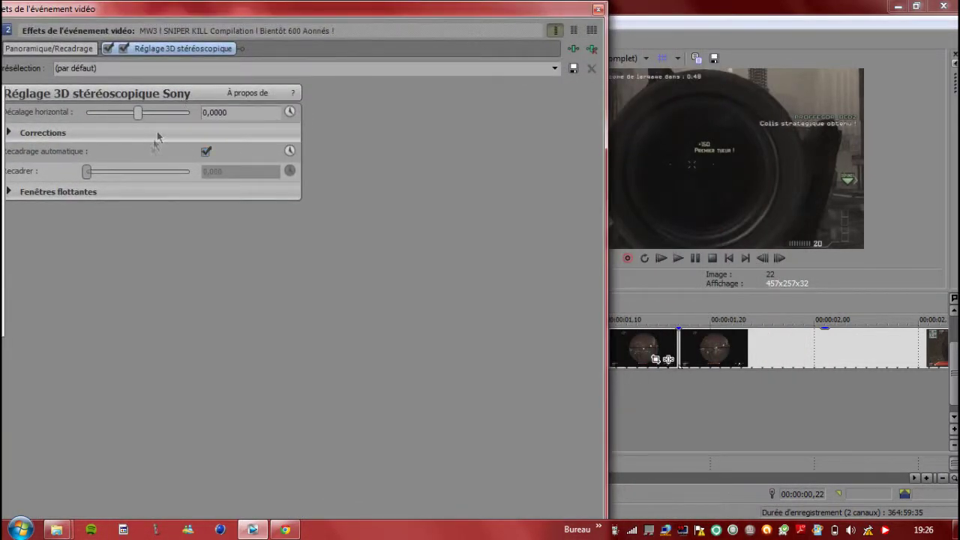
{"action": "left_click", "coordinate": [207, 152]}
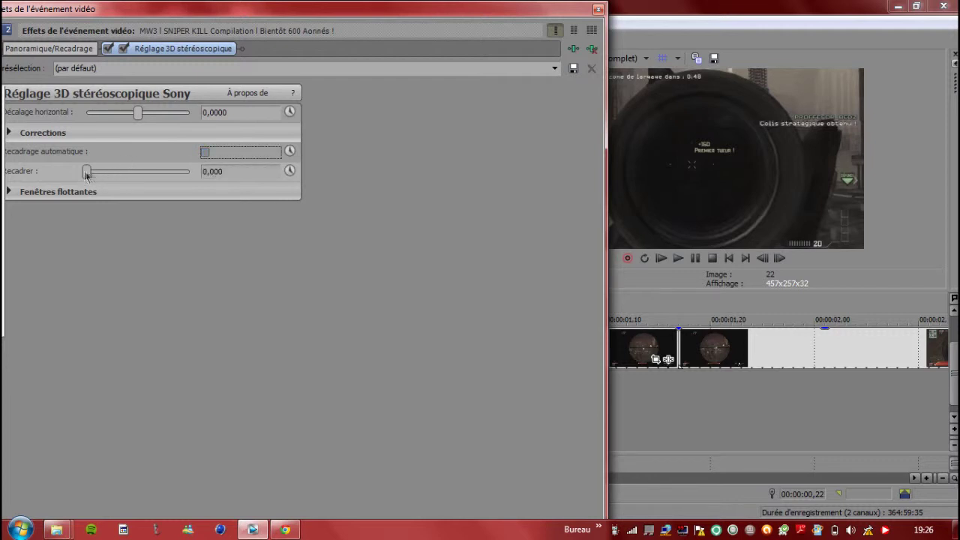
{"action": "mouse_move", "coordinate": [88, 172]}
{"action": "left_mouse_down"}
{"action": "mouse_move", "coordinate": [193, 176]}
{"action": "mouse_move", "coordinate": [30, 176]}
{"action": "mouse_move", "coordinate": [489, 180]}
{"action": "mouse_move", "coordinate": [84, 174]}
{"action": "left_mouse_up"}
{"action": "left_click_drag", "start_coordinate": [144, 116], "coordinate": [240, 129]}
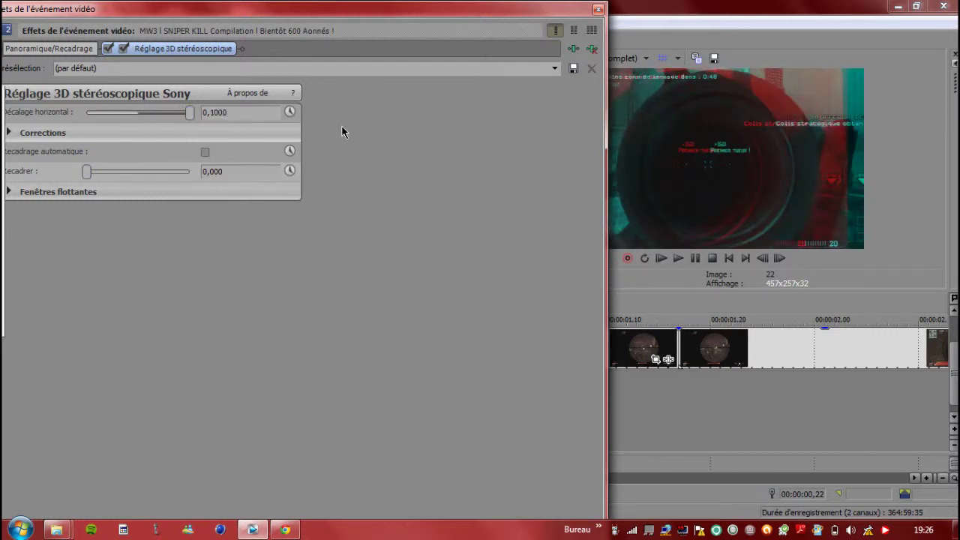
{"action": "left_click_drag", "start_coordinate": [190, 113], "coordinate": [154, 112]}
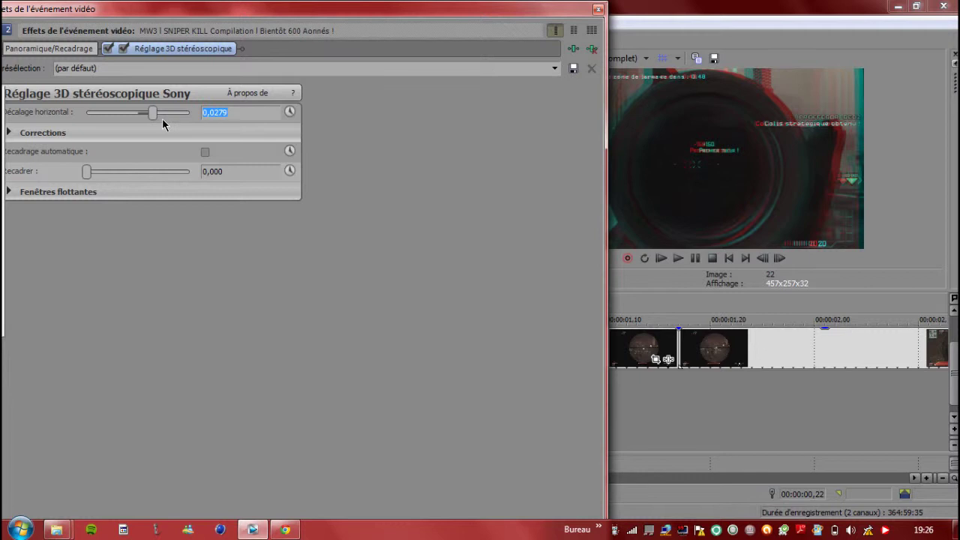
{"action": "type", "text": "0"}
{"action": "left_click", "coordinate": [598, 11]}
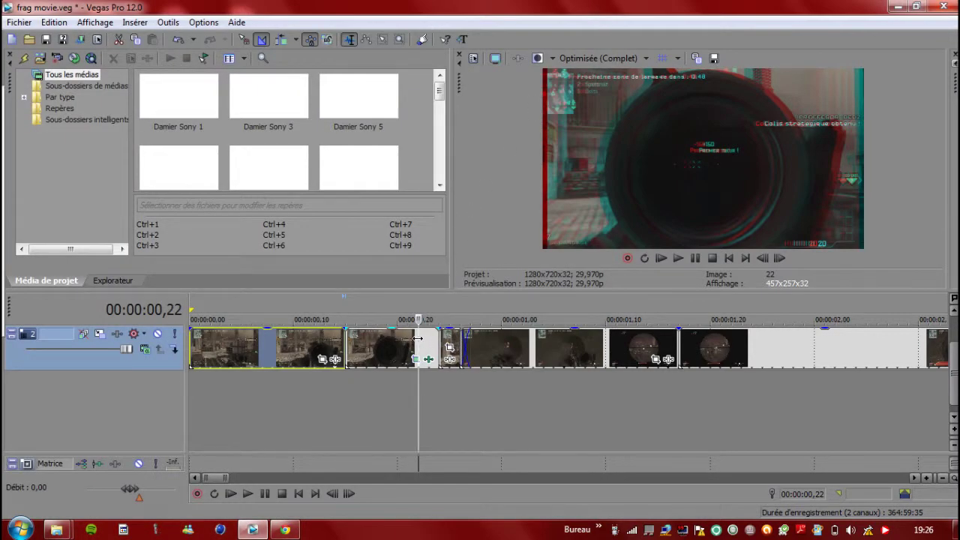
- Select the timeline range from 00:00:00,00 to 00:00:00,24 and play back the result
{"action": "left_click_drag", "start_coordinate": [418, 339], "coordinate": [346, 339]}
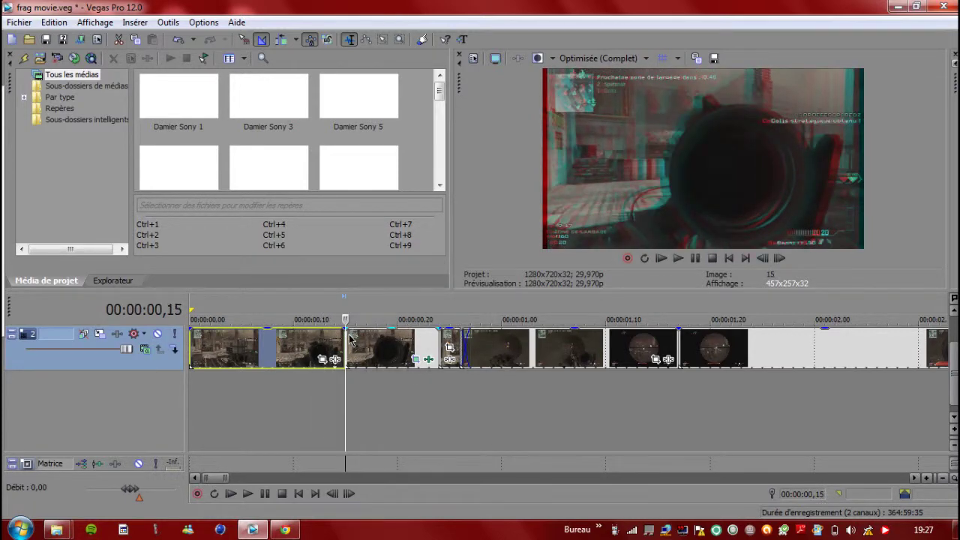
{"action": "left_click_drag", "start_coordinate": [192, 314], "coordinate": [438, 318]}
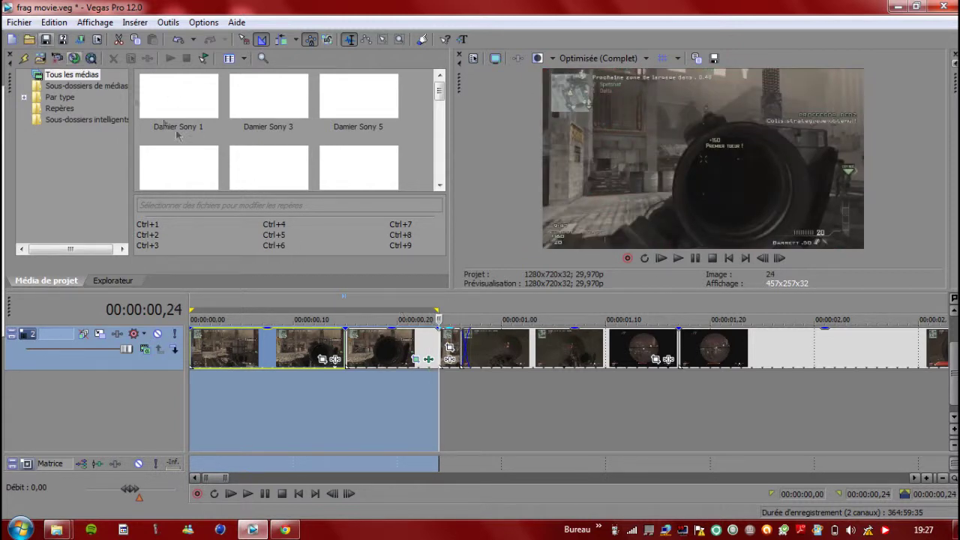
{"action": "key", "text": "space"}
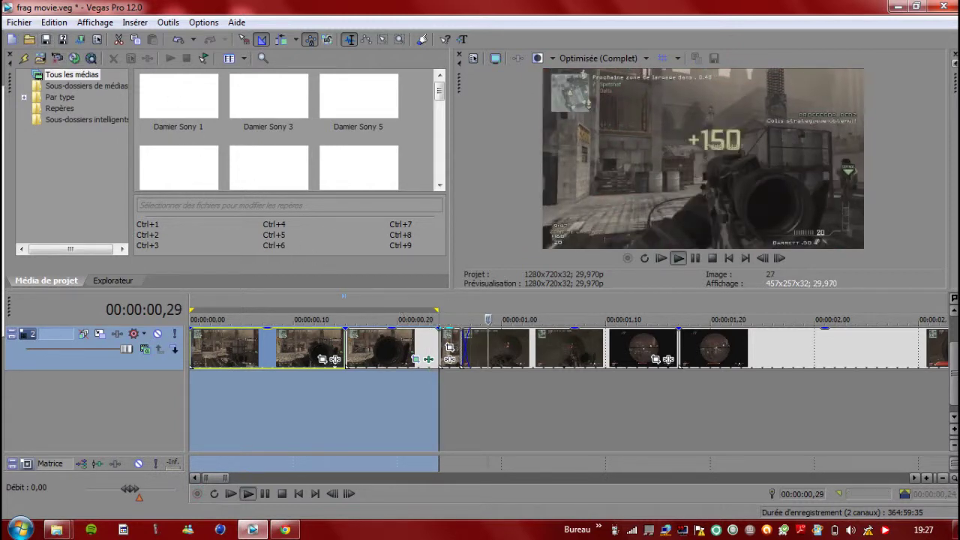
{"action": "key", "text": "space"}
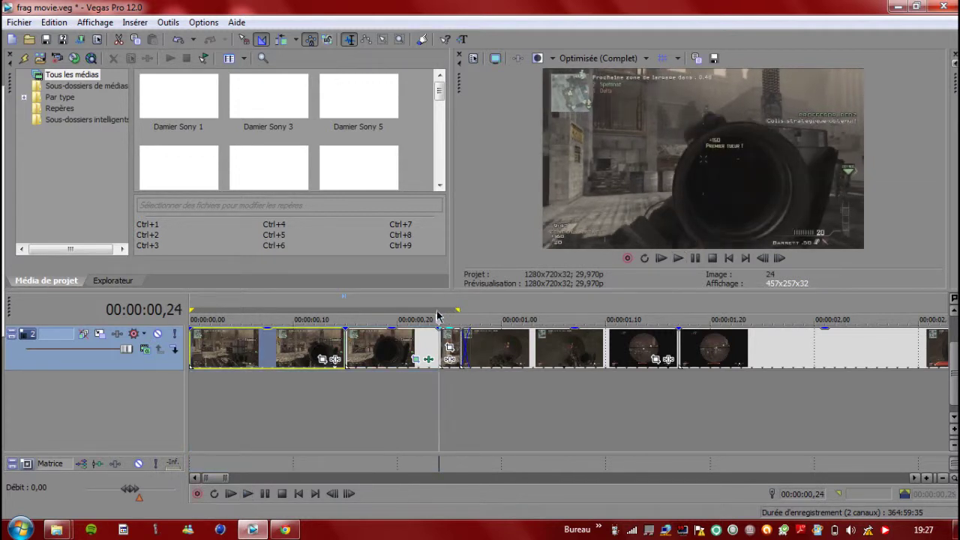
- Extend the selected range to 00:00:00,26 and render it as "tuto twitch" with the WMV template Vidéo HD 720-30p 6 Mbits/s
{"action": "double_click", "coordinate": [437, 315]}
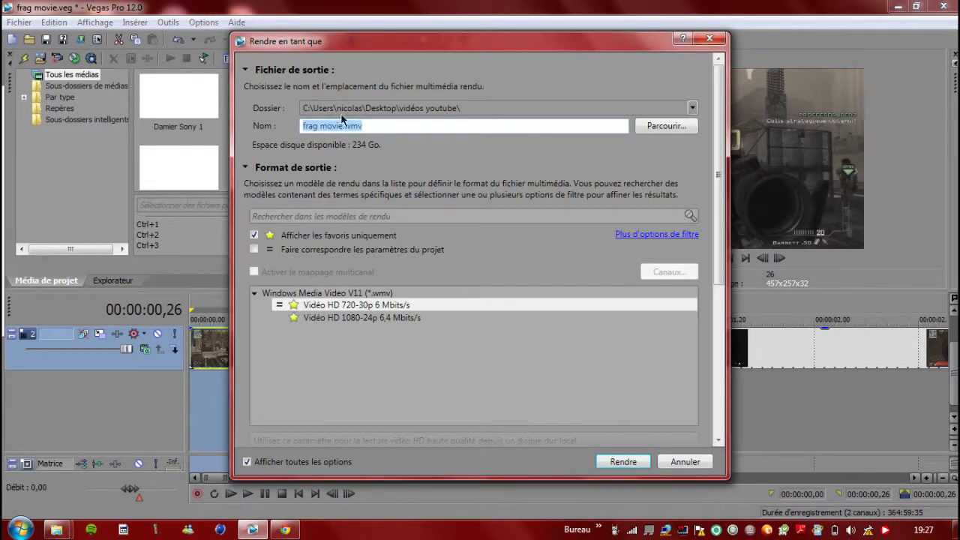
{"action": "left_click", "coordinate": [391, 305]}
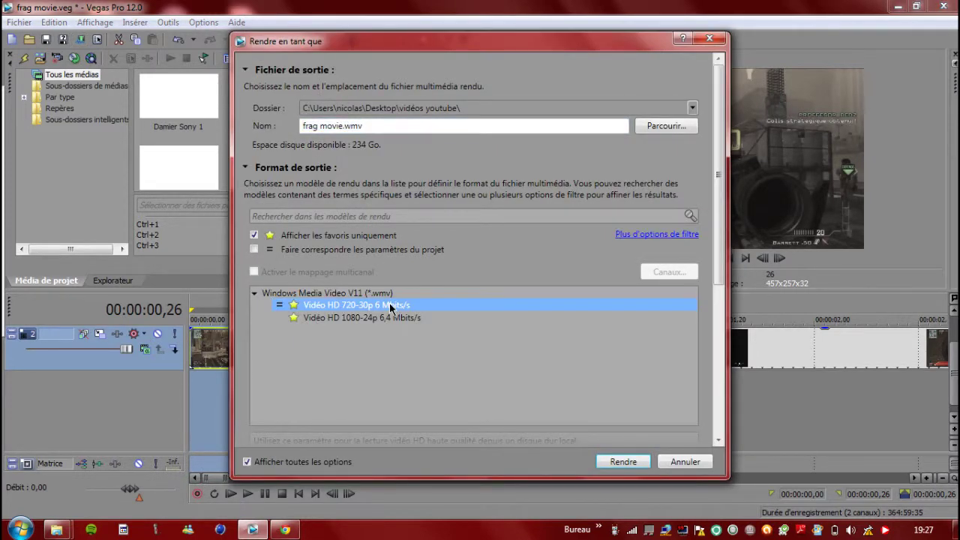
{"action": "left_click_drag", "start_coordinate": [369, 126], "coordinate": [215, 132]}
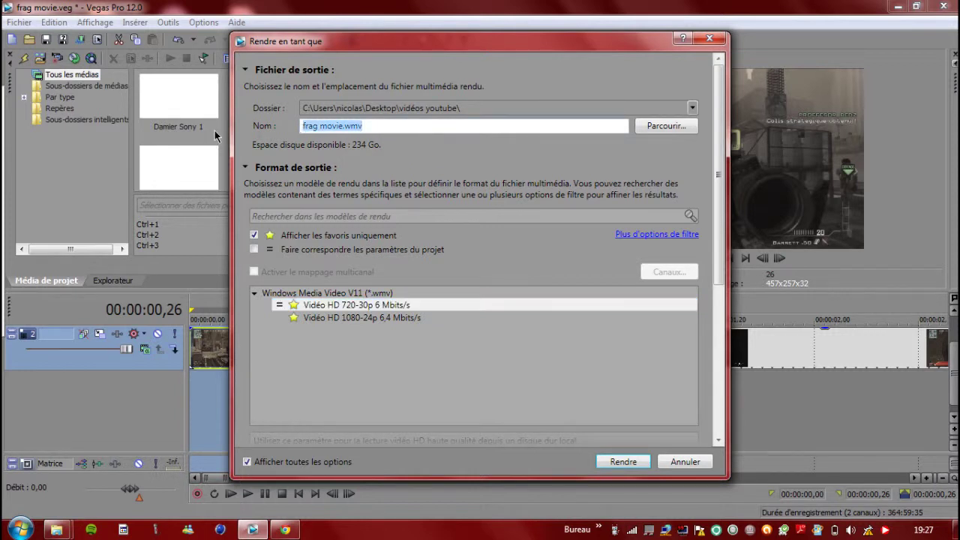
{"action": "type", "text": "tuto"}
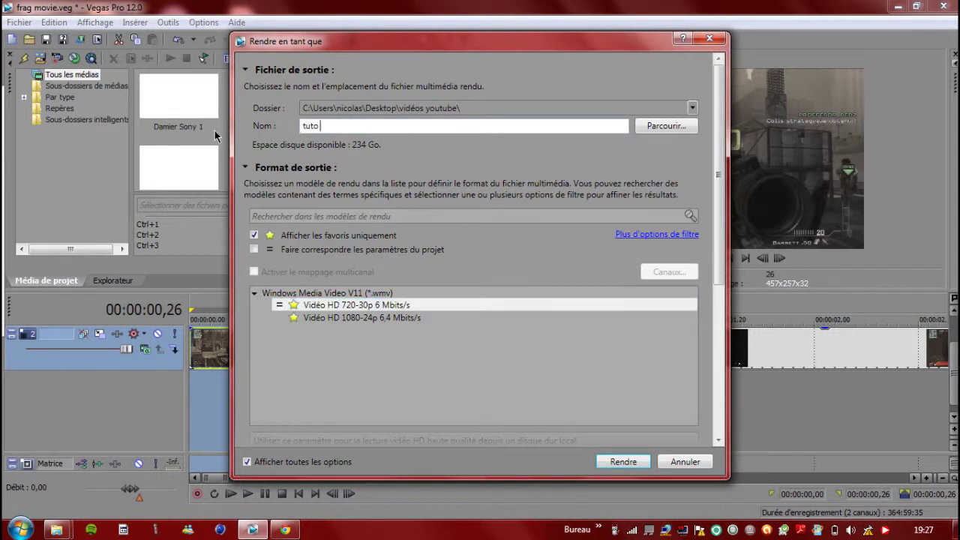
{"action": "type", "text": " twitch"}
{"action": "left_click", "coordinate": [330, 306]}
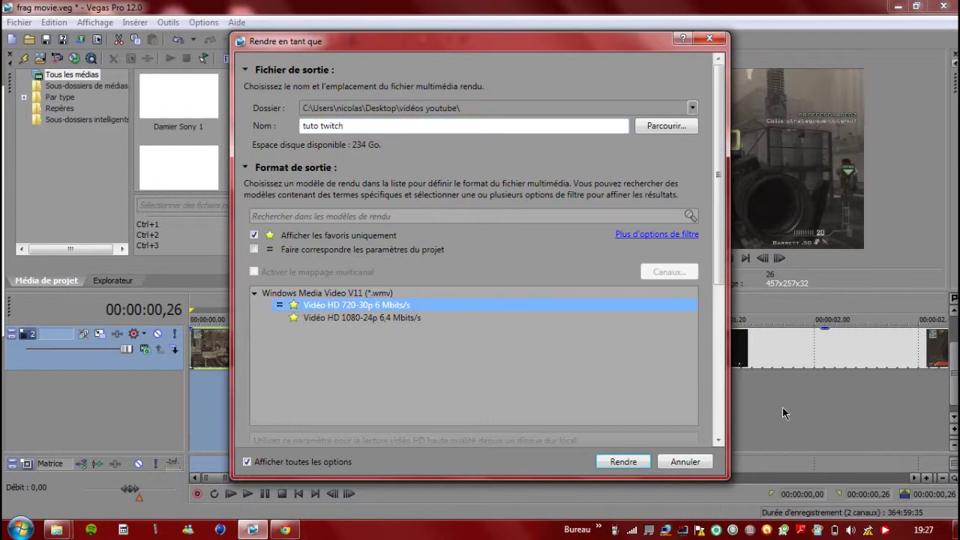
{"action": "left_click", "coordinate": [623, 462]}
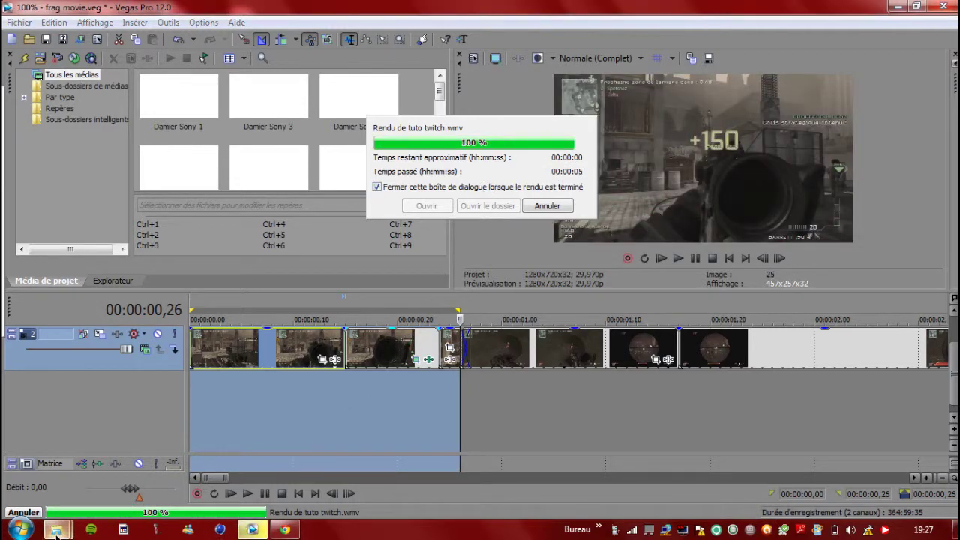
- Open the rendered "tuto twitch" video from the vidéos youtube folder, watch it, and return to Vegas Pro
{"action": "mouse_move", "coordinate": [57, 532]}
{"action": "left_click", "coordinate": [204, 488]}
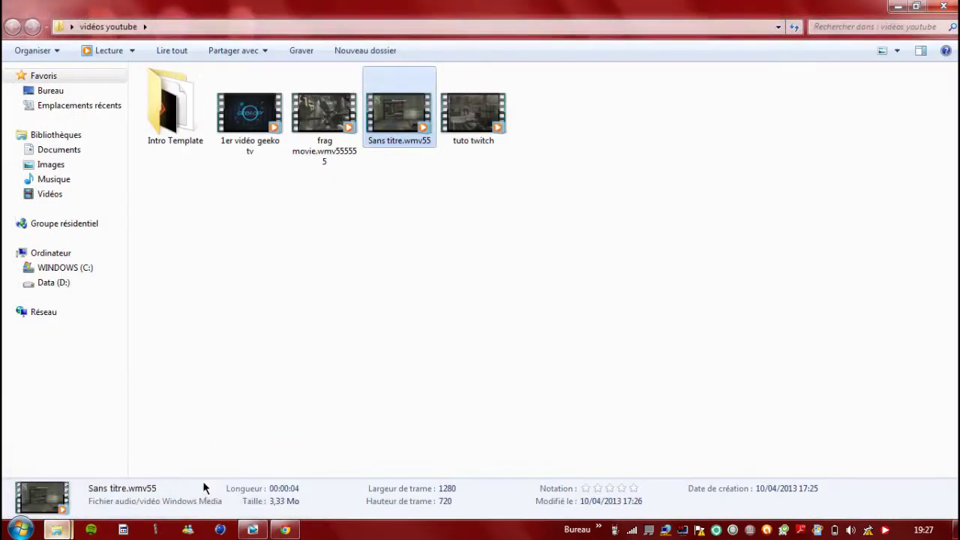
{"action": "left_click", "coordinate": [477, 135]}
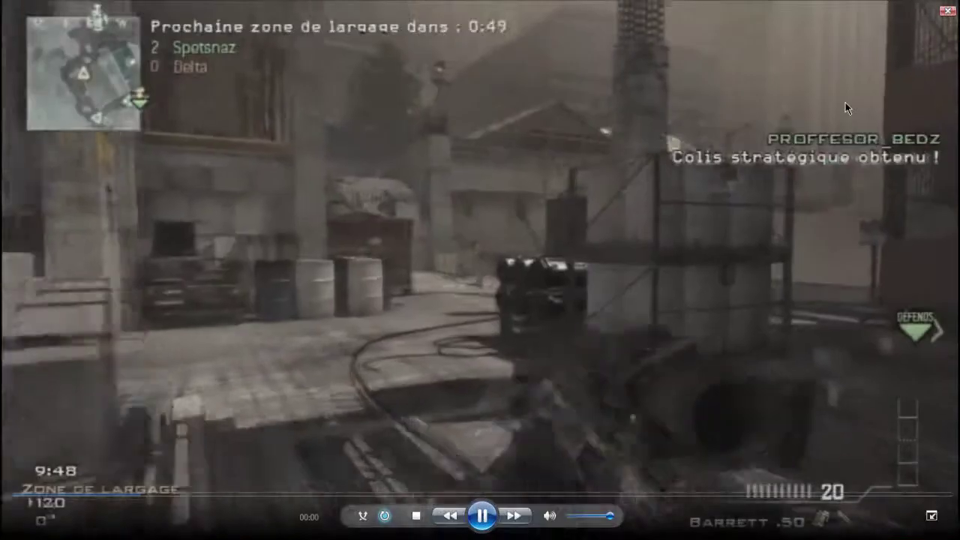
{"action": "double_click", "coordinate": [328, 471]}
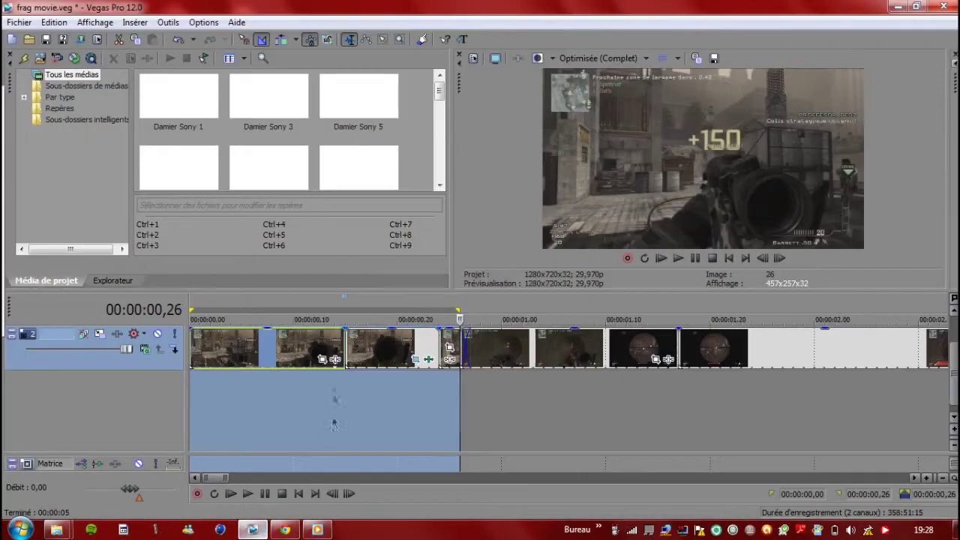
- Examine the frames of the red/cyan shake segment between 00:00:00,15 and 00:00:00,22, ending with the cursor at 00:00:00,22
{"action": "left_click_drag", "start_coordinate": [465, 337], "coordinate": [362, 334]}
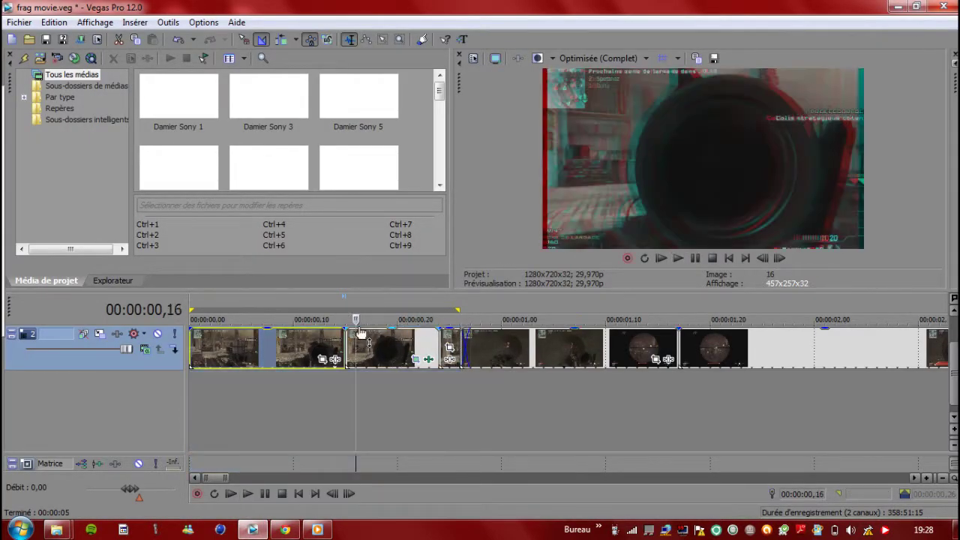
{"action": "key", "text": "Left"}
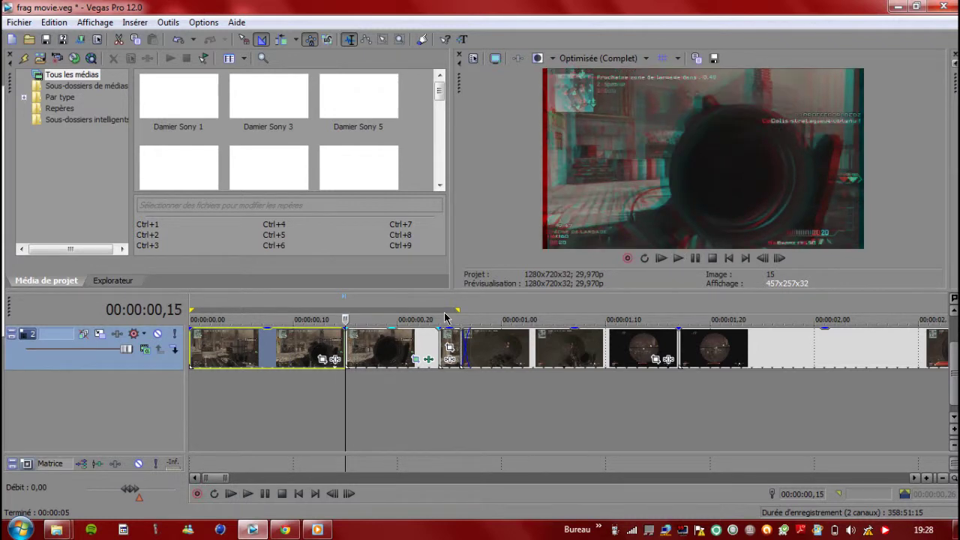
{"action": "mouse_move", "coordinate": [8, 324]}
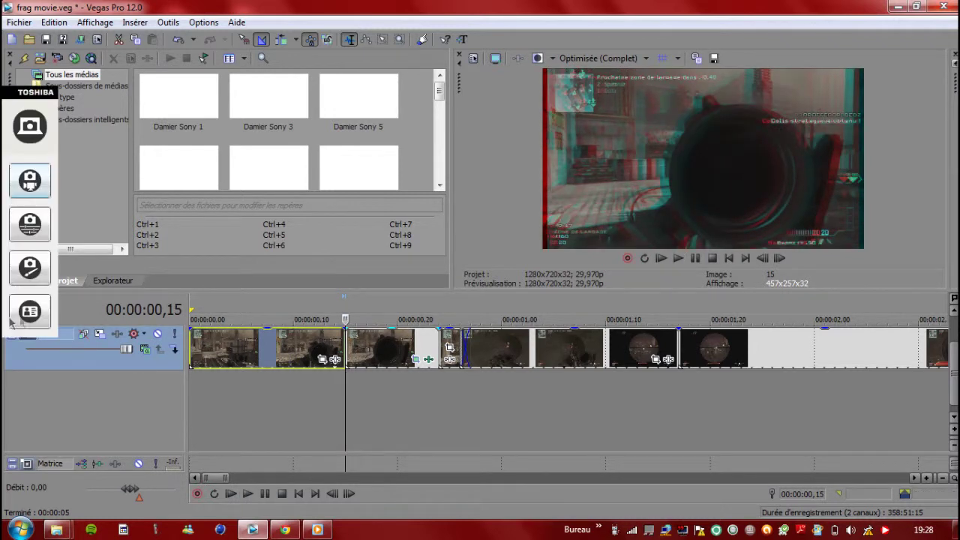
{"action": "left_click", "coordinate": [366, 320]}
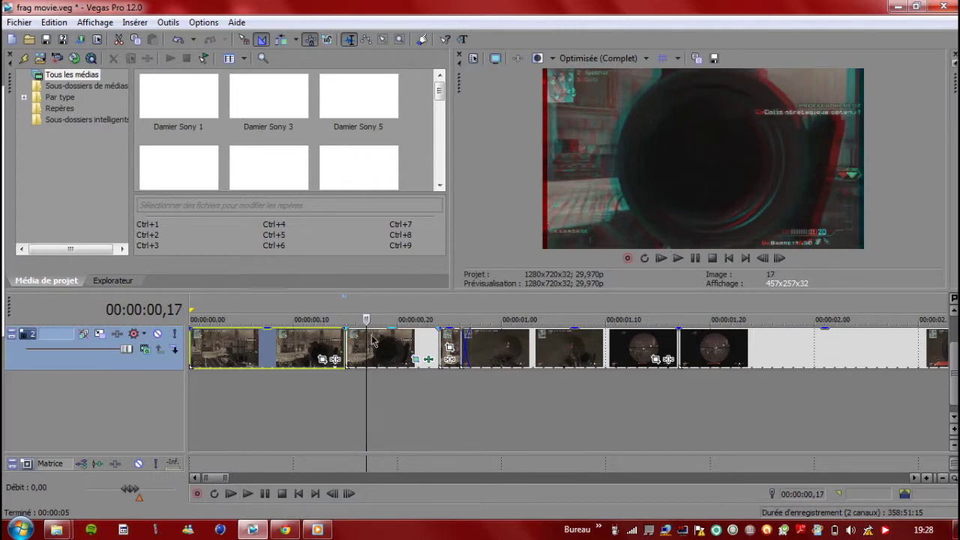
{"action": "left_click_drag", "start_coordinate": [366, 337], "coordinate": [419, 336]}
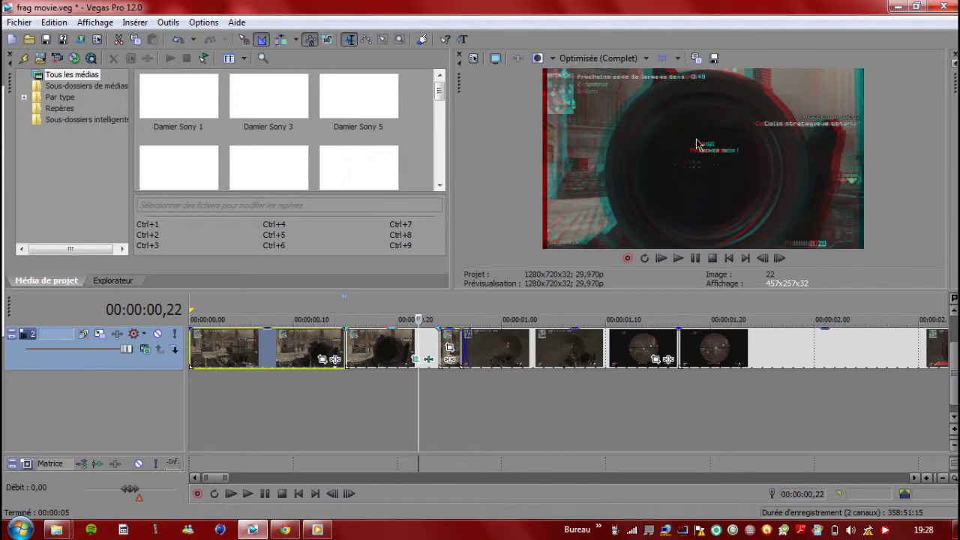
{"action": "key", "text": "space"}
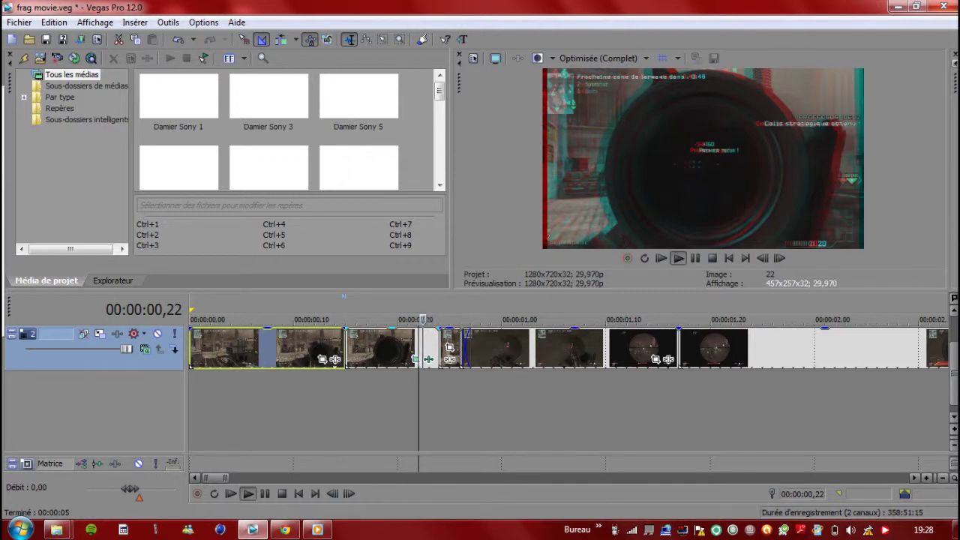
{"action": "mouse_move", "coordinate": [425, 319]}
{"action": "left_mouse_down"}
{"action": "mouse_move", "coordinate": [405, 319]}
{"action": "mouse_move", "coordinate": [429, 319]}
{"action": "mouse_move", "coordinate": [419, 319]}
{"action": "left_mouse_up"}
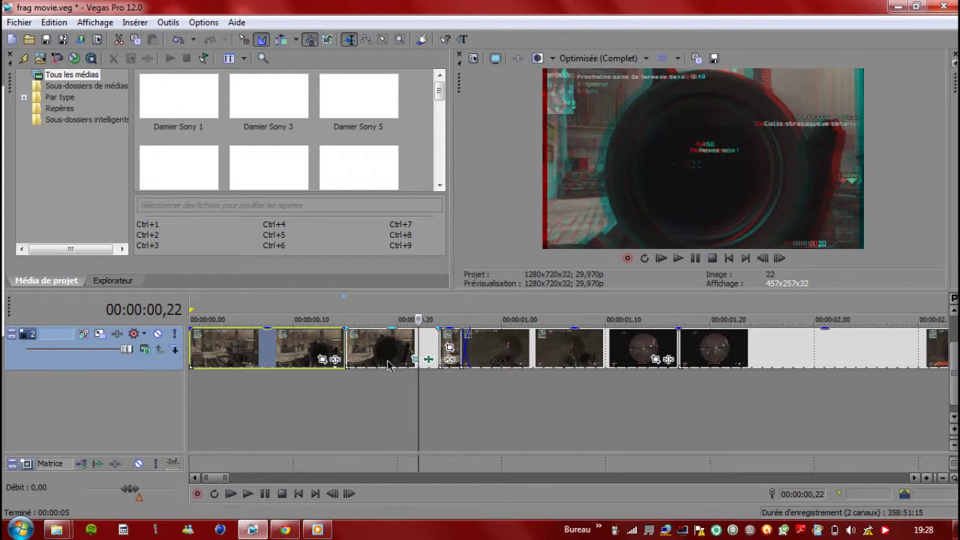
- Insert a new video track and add Damier Sony generated media to track 2 at 00:00:00,22
{"action": "right_click", "coordinate": [434, 405]}
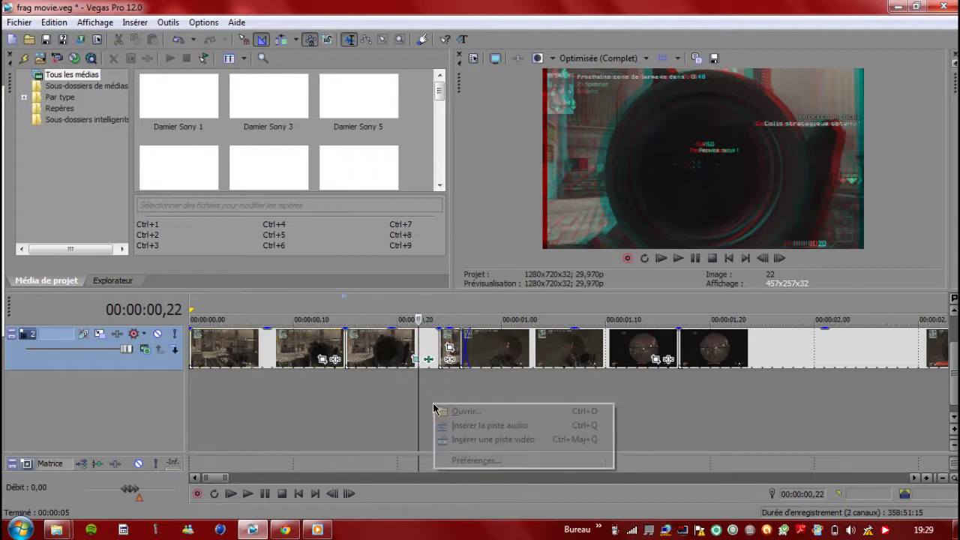
{"action": "left_click", "coordinate": [492, 440]}
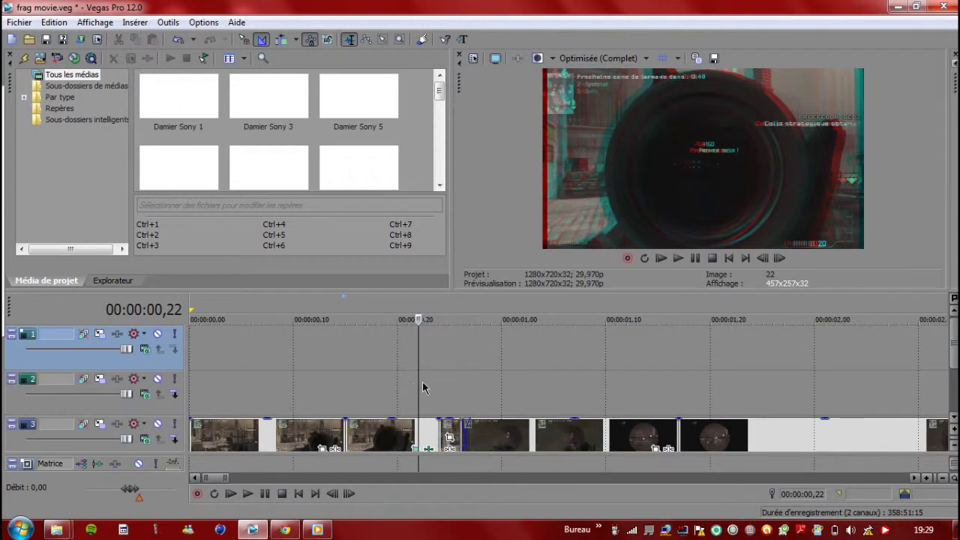
{"action": "right_click", "coordinate": [423, 387]}
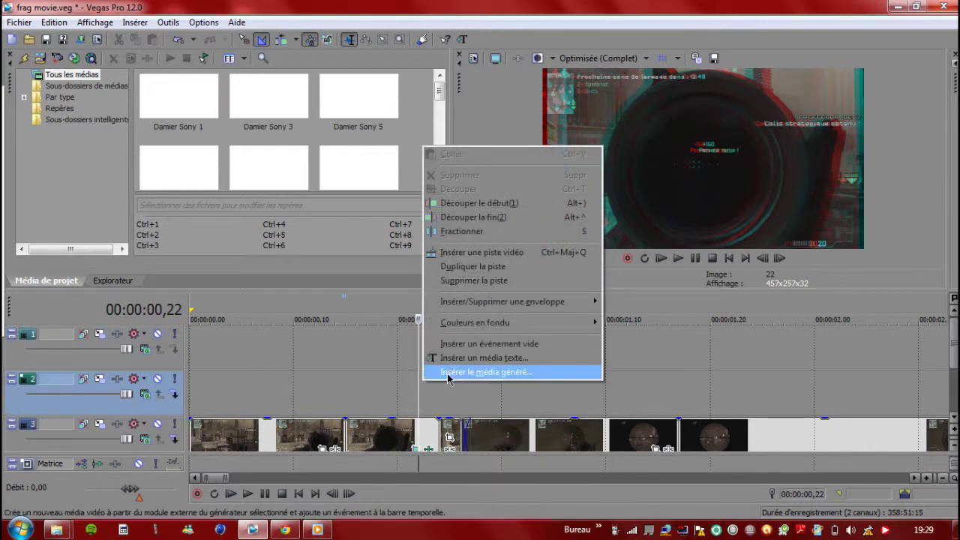
{"action": "left_click", "coordinate": [448, 375]}
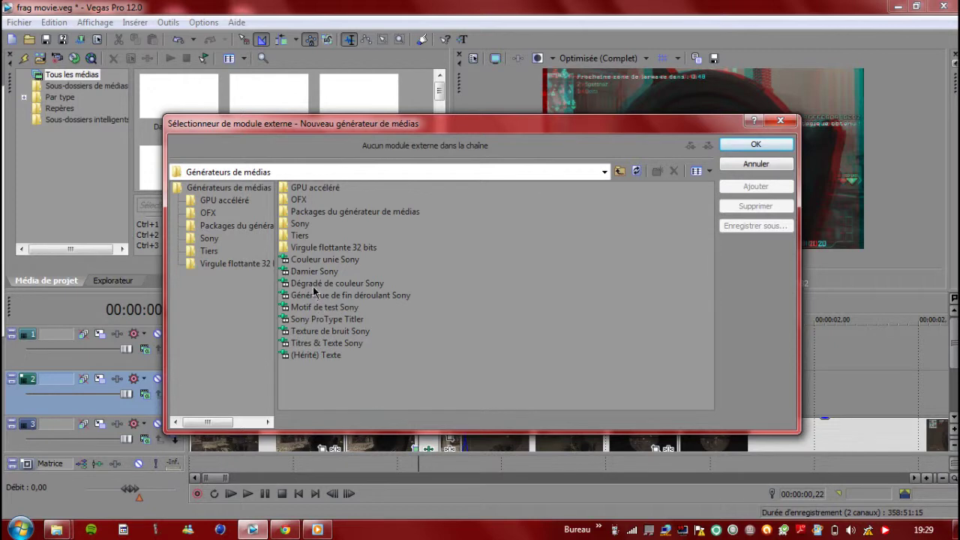
{"action": "double_click", "coordinate": [313, 271]}
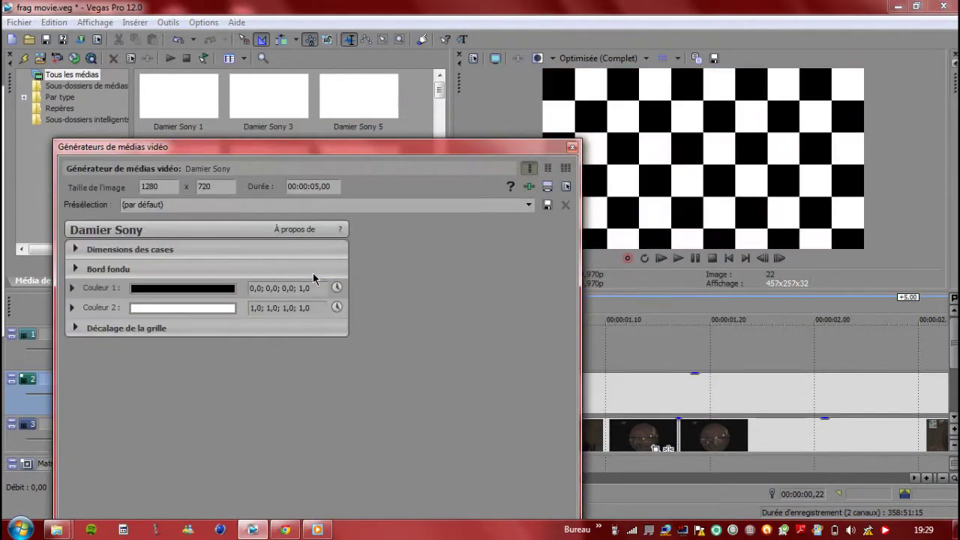
- Set the checkerboard's Couleur 1 to white (1,0; 1,0; 1,0; 1,0) and close the media generator
{"action": "left_click", "coordinate": [188, 293]}
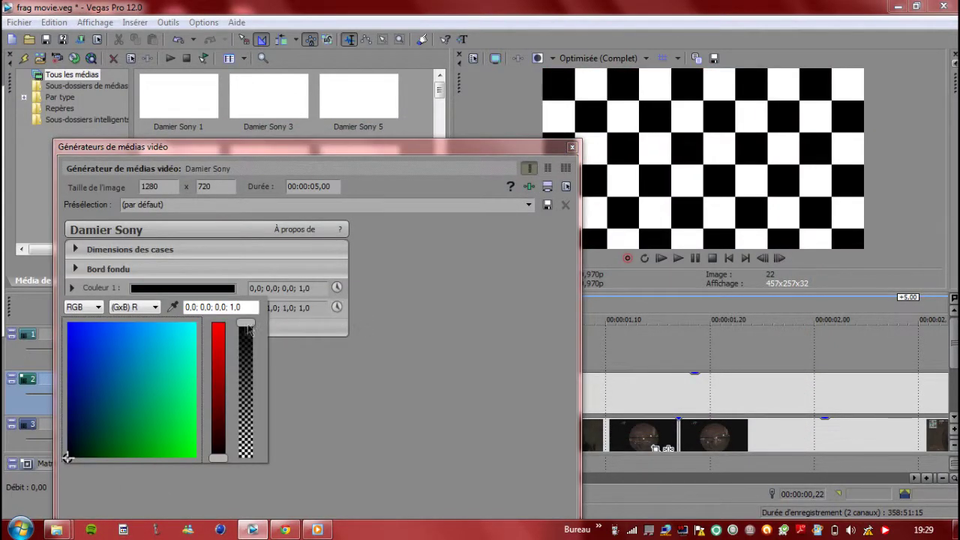
{"action": "left_click_drag", "start_coordinate": [221, 459], "coordinate": [220, 453]}
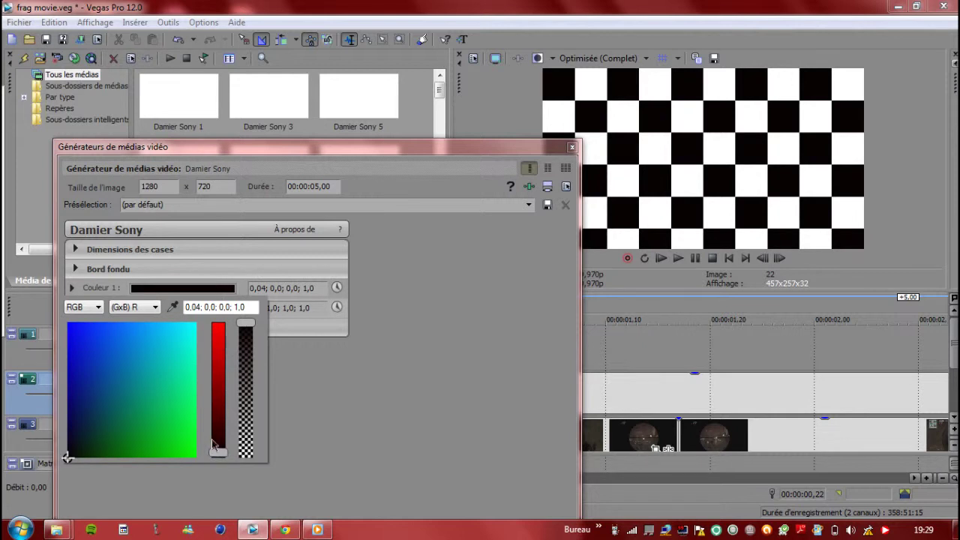
{"action": "mouse_move", "coordinate": [64, 456]}
{"action": "left_mouse_down"}
{"action": "mouse_move", "coordinate": [93, 446]}
{"action": "mouse_move", "coordinate": [197, 322]}
{"action": "left_mouse_up"}
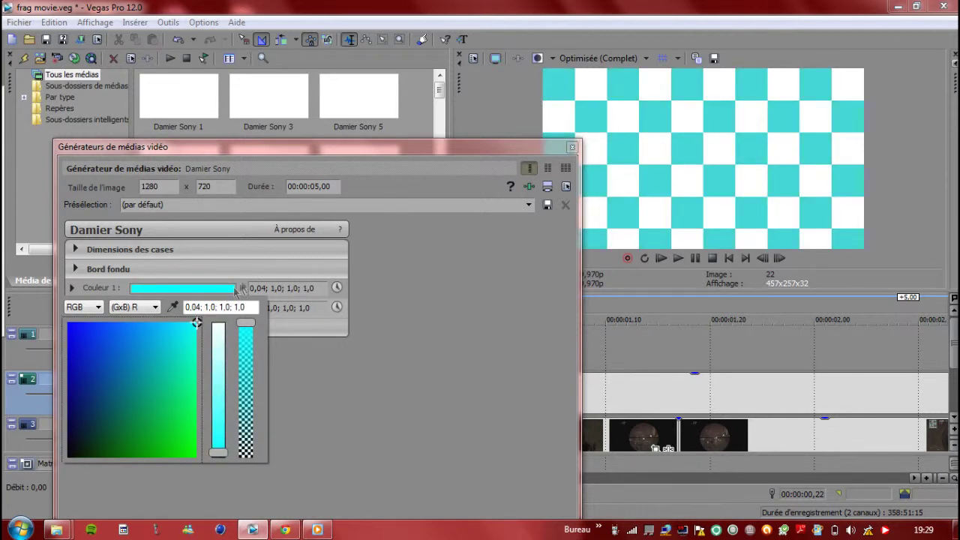
{"action": "left_click_drag", "start_coordinate": [216, 455], "coordinate": [218, 323]}
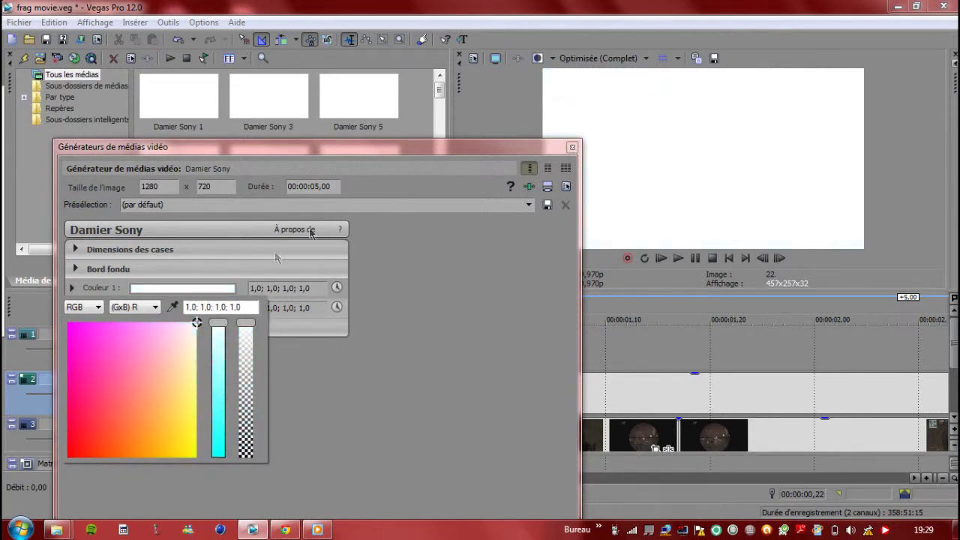
{"action": "left_click", "coordinate": [564, 156]}
{"action": "left_click", "coordinate": [570, 149]}
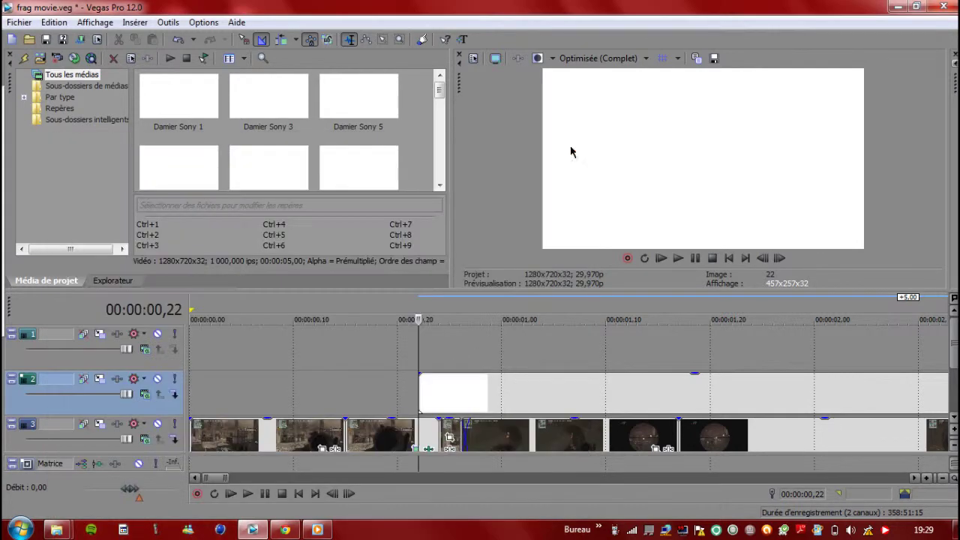
- Trim the end of the white clip so that it spans only 00:00:00,22 to 00:00:00,24
{"action": "scroll", "coordinate": [459, 392], "scroll_direction": "down", "scroll_amount": 5}
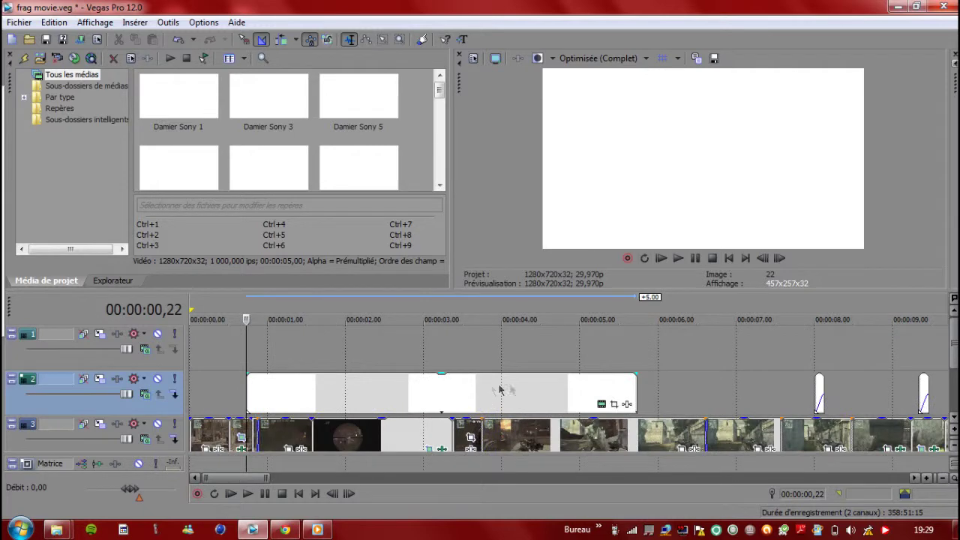
{"action": "left_click_drag", "start_coordinate": [634, 381], "coordinate": [356, 386]}
{"action": "scroll", "coordinate": [278, 388], "scroll_direction": "up", "scroll_amount": 3}
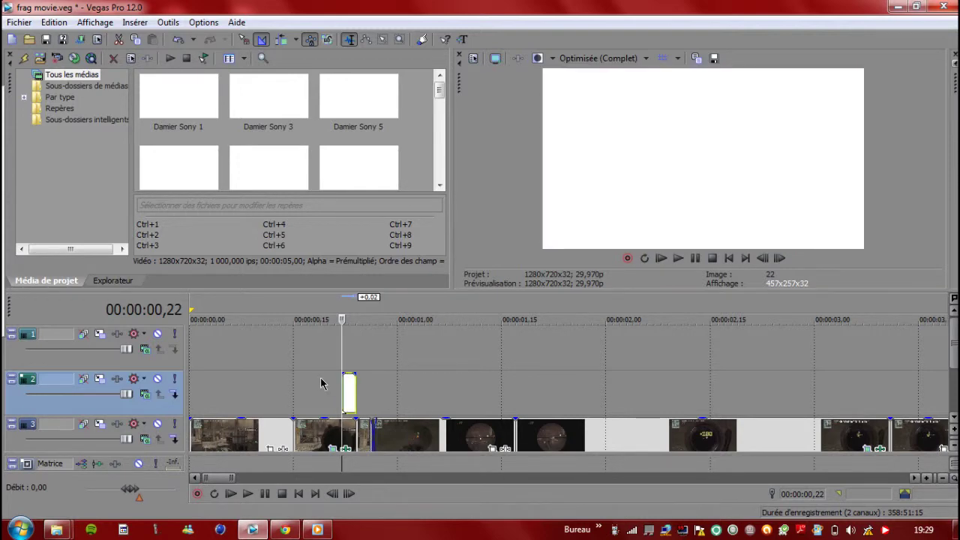
- Play back the twitch segment repeatedly from before the white clip to check the flash
{"action": "left_click", "coordinate": [321, 381]}
{"action": "key", "text": "space"}
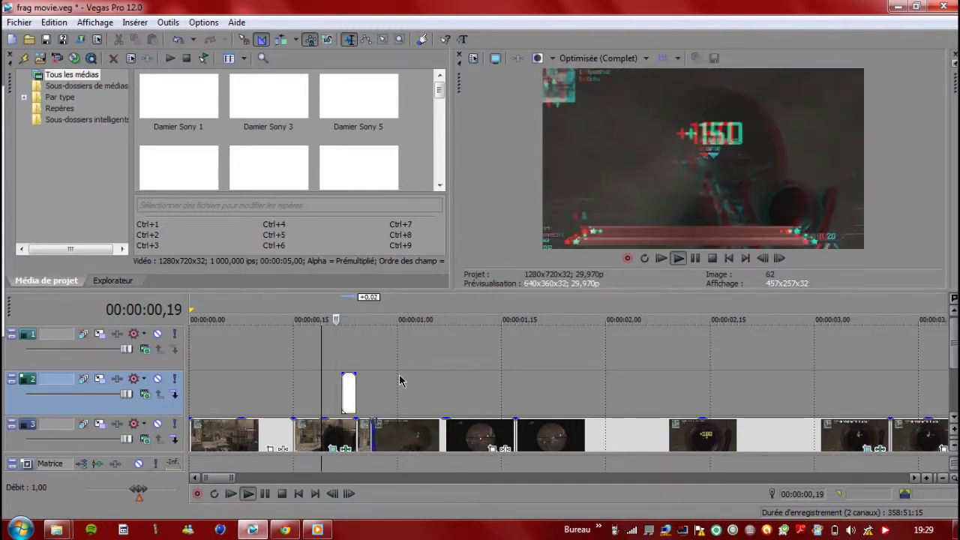
{"action": "key", "text": "space"}
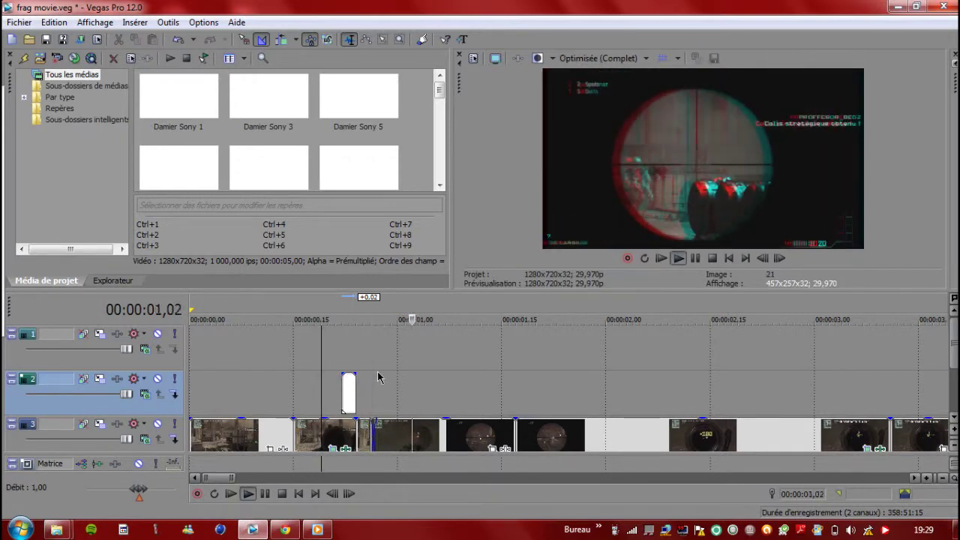
{"action": "mouse_move", "coordinate": [323, 364]}
{"action": "left_mouse_down"}
{"action": "mouse_move", "coordinate": [354, 367]}
{"action": "mouse_move", "coordinate": [342, 368]}
{"action": "left_mouse_up"}
{"action": "key", "text": "space"}
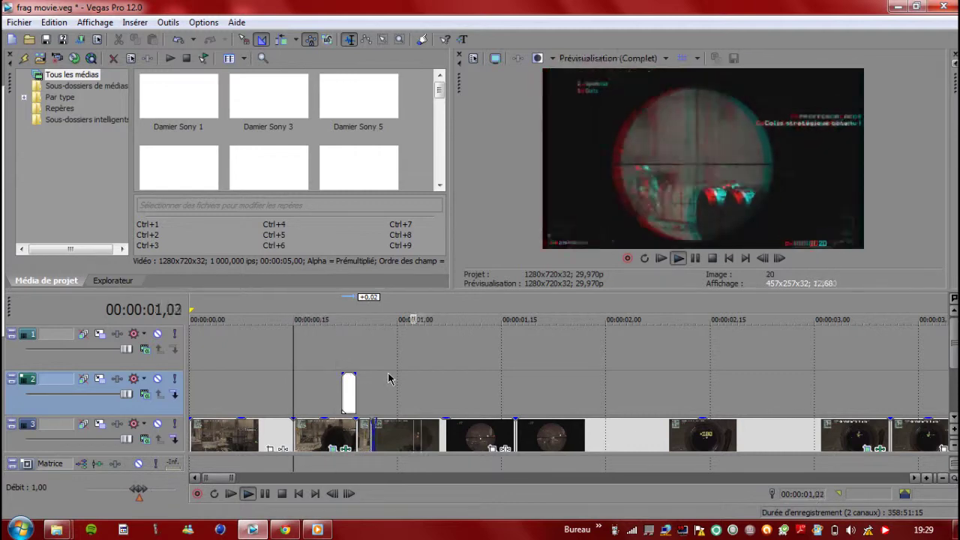
{"action": "key", "text": "space"}
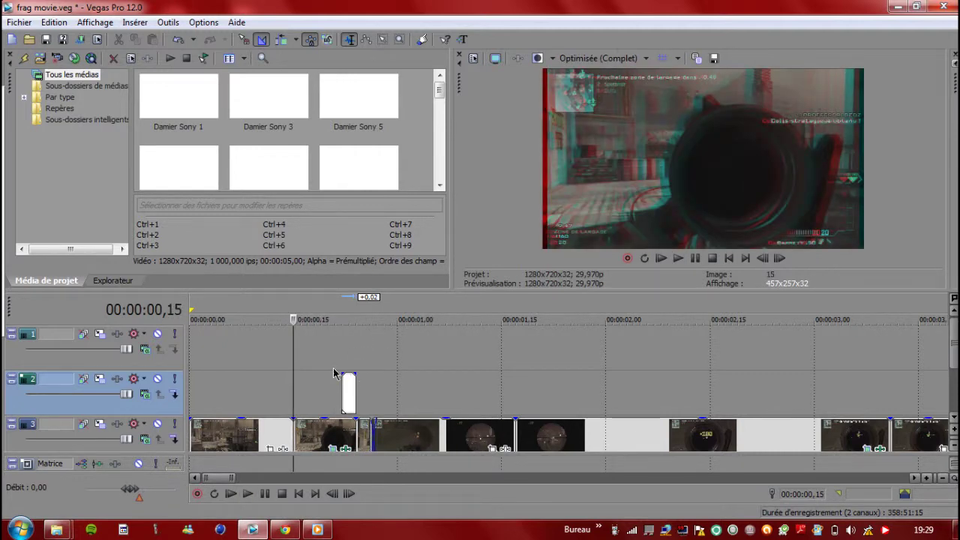
{"action": "key", "text": "space"}
{"action": "key", "text": "space"}
- Add a fade-in across the full length of the white clip and preview it at 00:00:00,23
{"action": "left_click_drag", "start_coordinate": [341, 372], "coordinate": [353, 396]}
{"action": "left_click", "coordinate": [334, 396]}
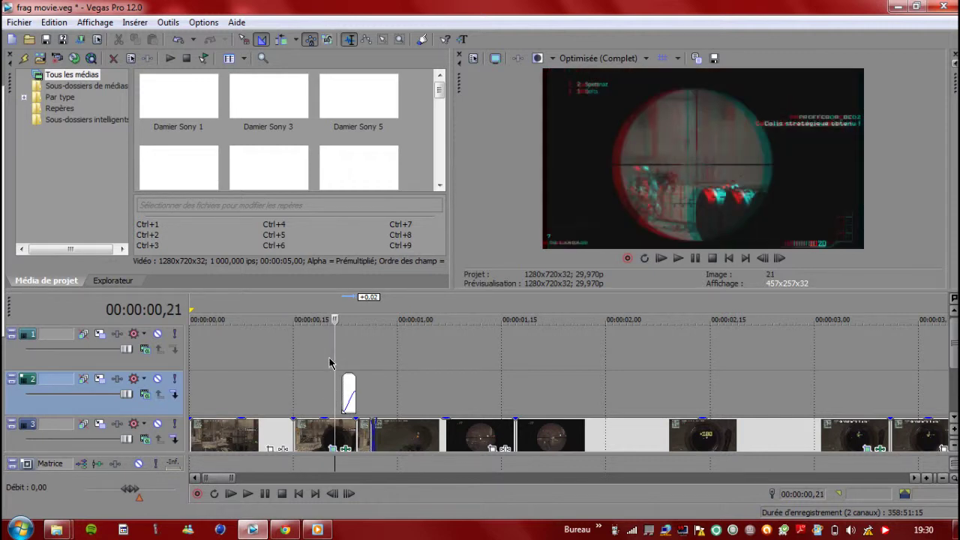
{"action": "mouse_move", "coordinate": [338, 361]}
{"action": "left_mouse_down"}
{"action": "mouse_move", "coordinate": [356, 356]}
{"action": "mouse_move", "coordinate": [339, 355]}
{"action": "mouse_move", "coordinate": [348, 355]}
{"action": "left_mouse_up"}
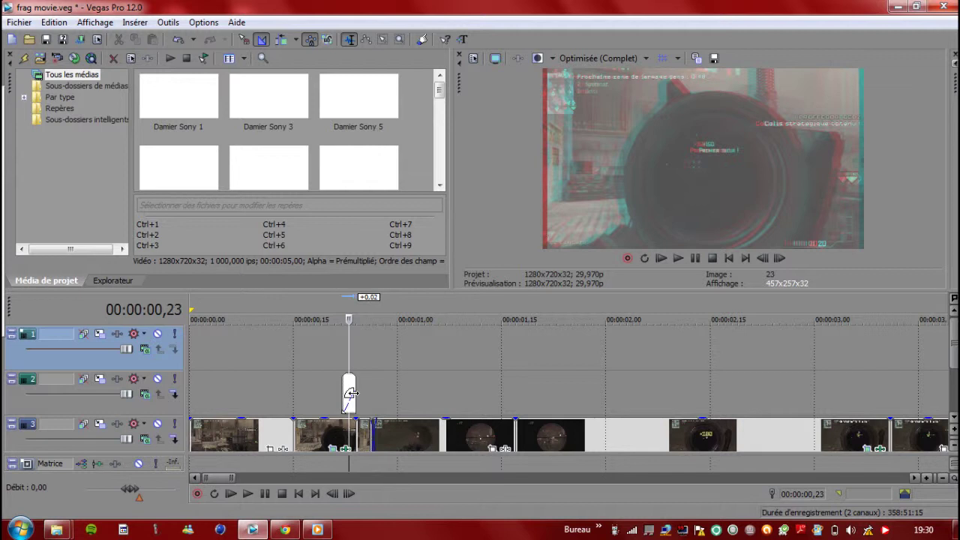
- Try adjusting the white clip's opacity and its fades, including a fade offset of 00:00:00,01
{"action": "left_click_drag", "start_coordinate": [352, 398], "coordinate": [352, 373]}
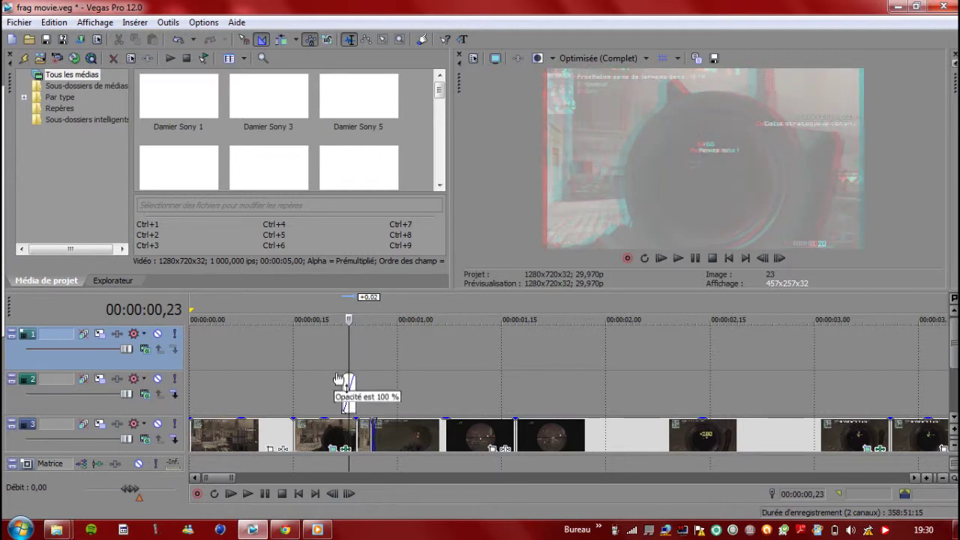
{"action": "mouse_move", "coordinate": [350, 382]}
{"action": "left_mouse_down"}
{"action": "mouse_move", "coordinate": [362, 417]}
{"action": "mouse_move", "coordinate": [349, 375]}
{"action": "left_mouse_up"}
{"action": "left_click", "coordinate": [322, 366]}
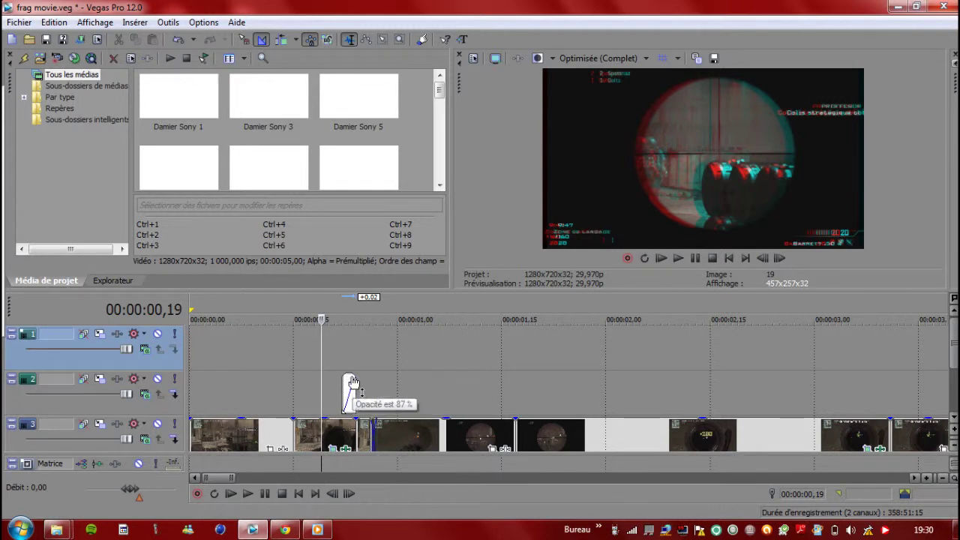
{"action": "left_click_drag", "start_coordinate": [344, 376], "coordinate": [370, 415]}
{"action": "mouse_move", "coordinate": [320, 385]}
{"action": "left_mouse_down"}
{"action": "mouse_move", "coordinate": [355, 387]}
{"action": "mouse_move", "coordinate": [328, 388]}
{"action": "left_mouse_up"}
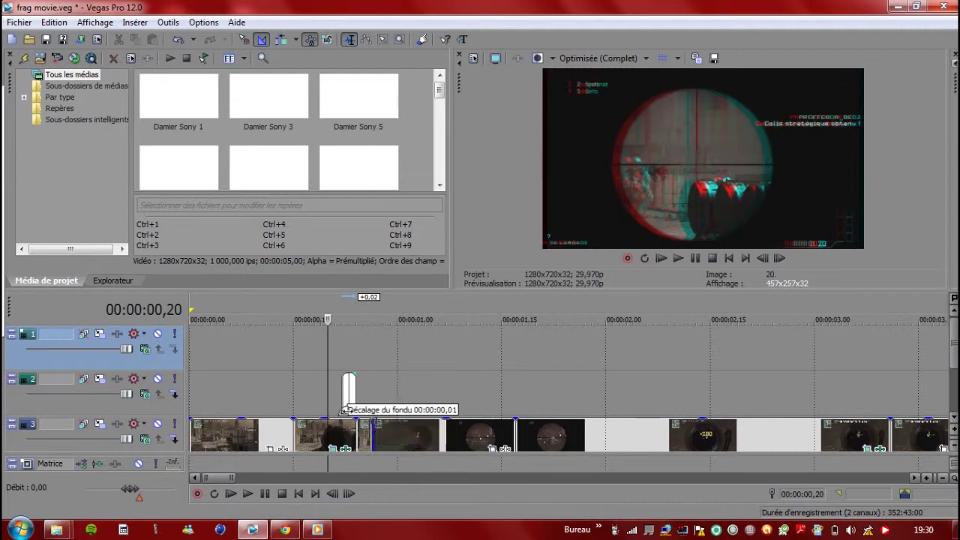
{"action": "mouse_move", "coordinate": [330, 398]}
{"action": "left_mouse_down"}
{"action": "mouse_move", "coordinate": [368, 397]}
{"action": "mouse_move", "coordinate": [328, 390]}
{"action": "left_mouse_up"}
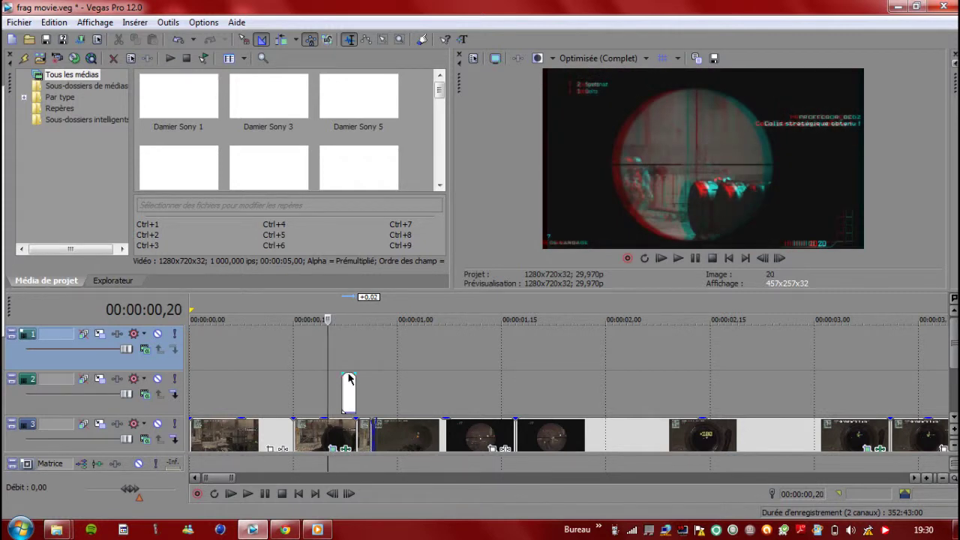
- Delete the short white clip from track 2
{"action": "left_click", "coordinate": [349, 379]}
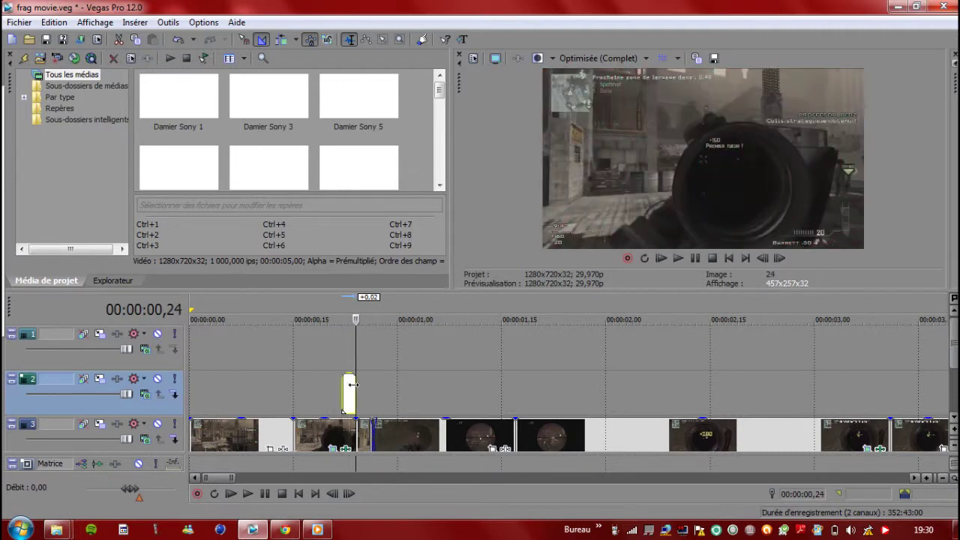
{"action": "right_click", "coordinate": [351, 398]}
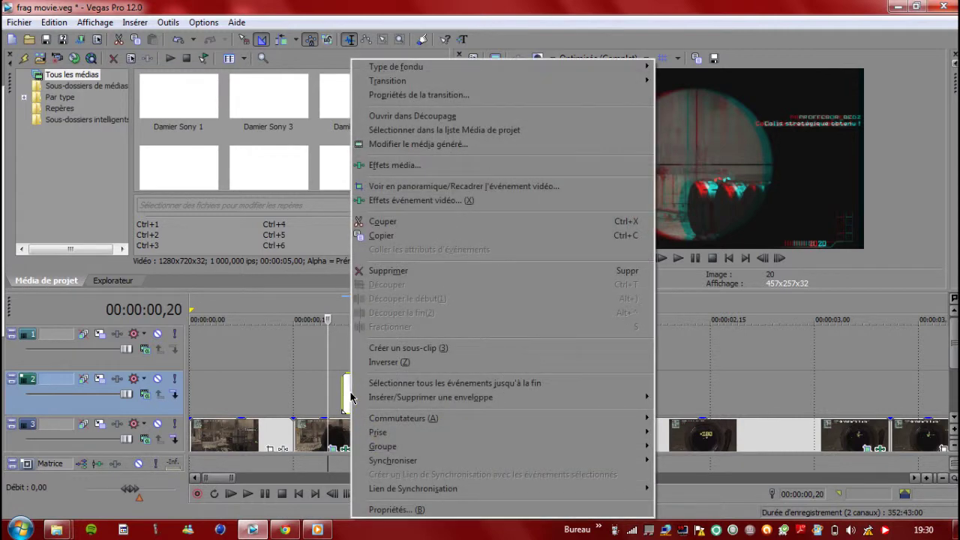
{"action": "left_click", "coordinate": [367, 270]}
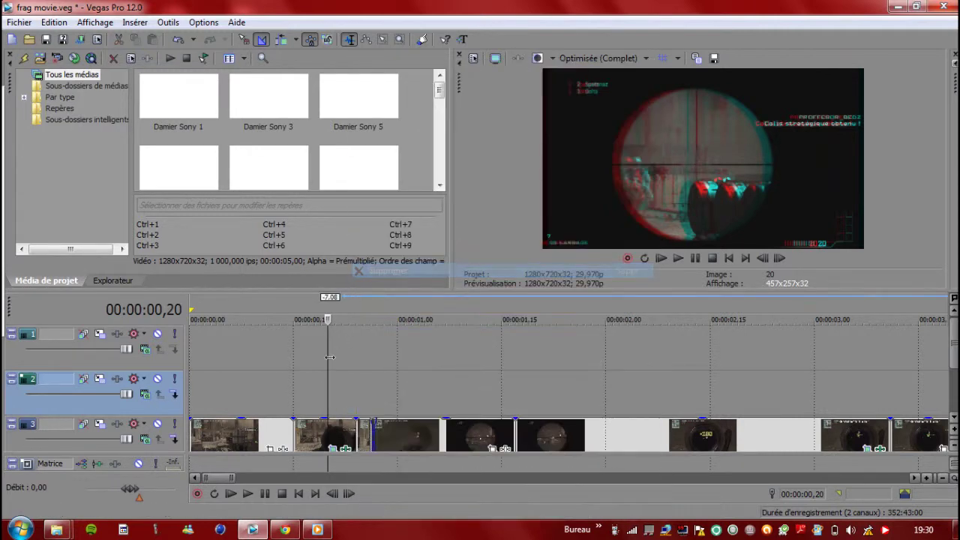
- Insert a Damier Sony generated media clip on track 2 at 00:00:00,20
{"action": "right_click", "coordinate": [346, 395]}
{"action": "left_click", "coordinate": [405, 383]}
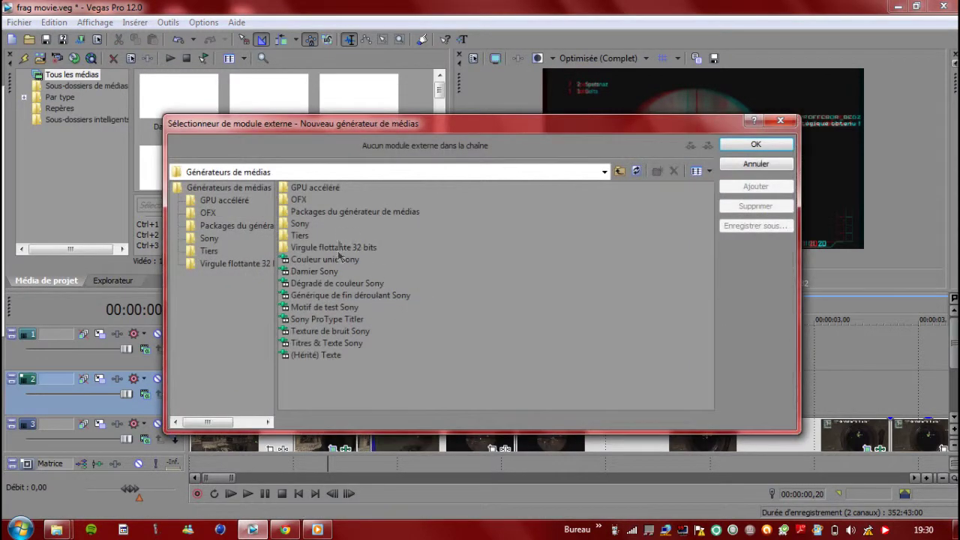
{"action": "double_click", "coordinate": [328, 271]}
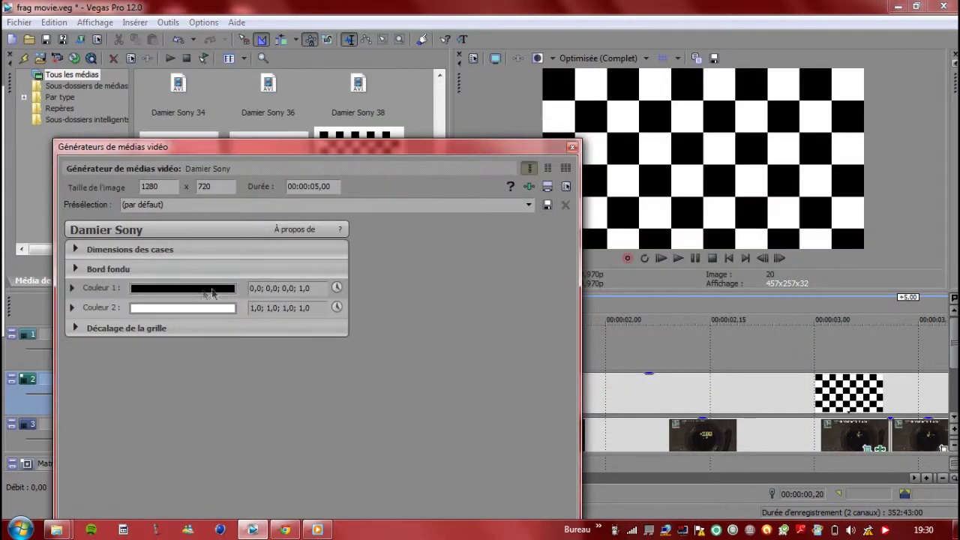
- Set Couleur 1 of the checkerboard to opaque white (1,0; 1,0; 1,0; 1,0) and close the generator settings
{"action": "left_click", "coordinate": [202, 290]}
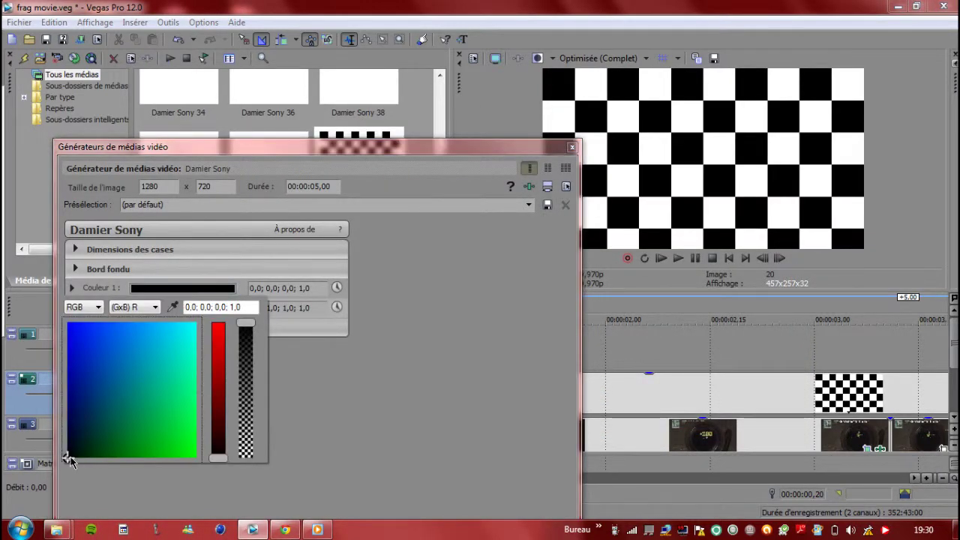
{"action": "left_click_drag", "start_coordinate": [69, 459], "coordinate": [196, 322]}
{"action": "left_click_drag", "start_coordinate": [218, 456], "coordinate": [229, 270]}
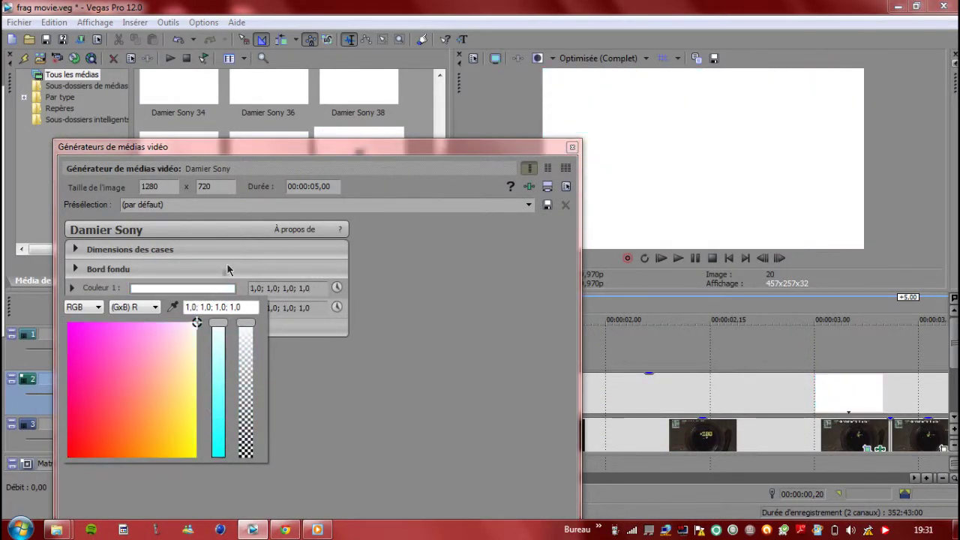
{"action": "left_click", "coordinate": [398, 330]}
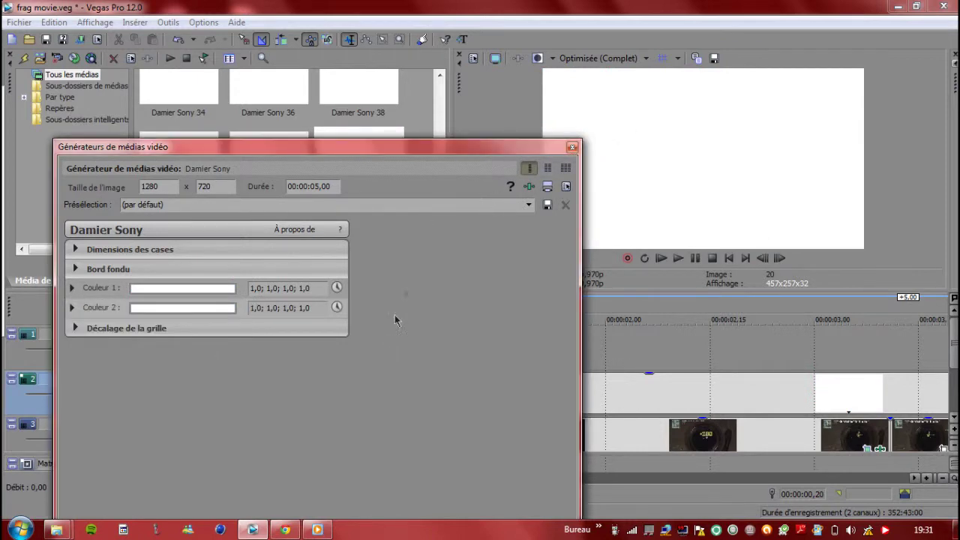
{"action": "left_click", "coordinate": [572, 147]}
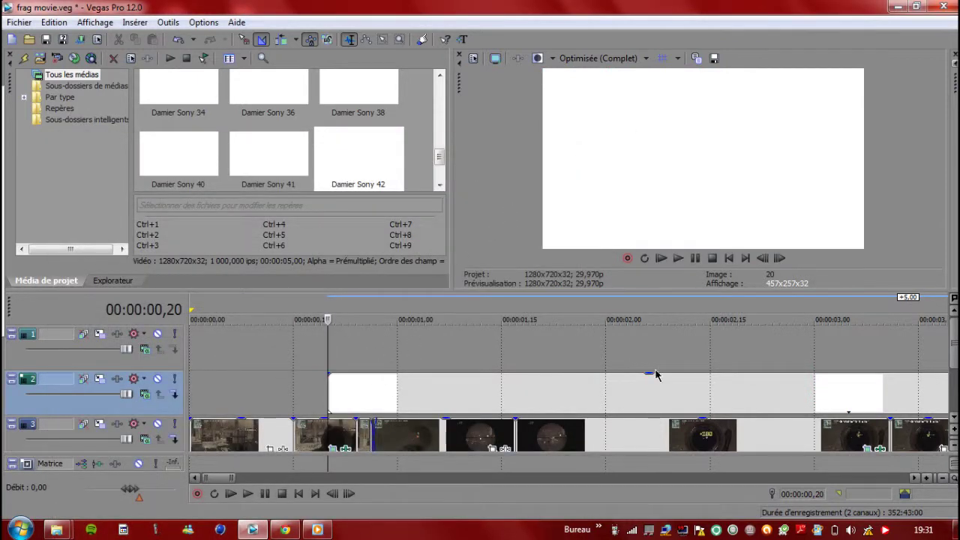
- Shorten the white clip on track 2 to two frames starting at 00:00:00,20 and check the frames around it
{"action": "scroll", "coordinate": [664, 384], "scroll_direction": "down", "scroll_amount": 4}
{"action": "left_click_drag", "start_coordinate": [630, 393], "coordinate": [258, 415]}
{"action": "scroll", "coordinate": [270, 407], "scroll_direction": "up", "scroll_amount": 4}
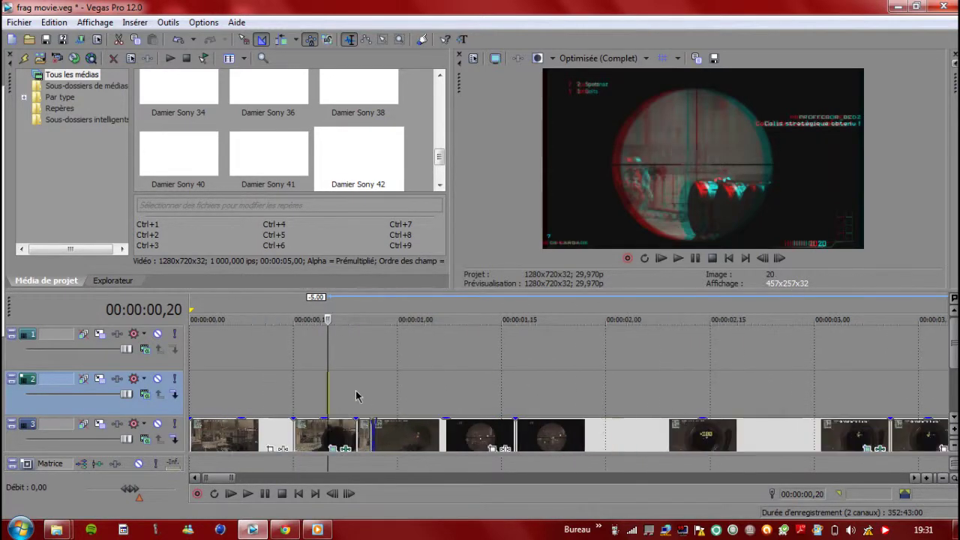
{"action": "left_click_drag", "start_coordinate": [328, 390], "coordinate": [339, 390]}
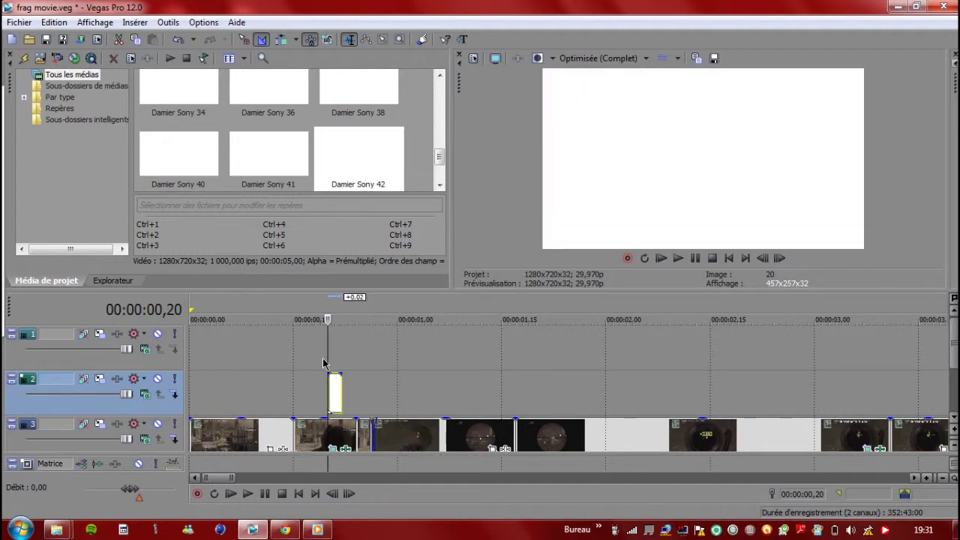
{"action": "left_click", "coordinate": [324, 364]}
{"action": "left_click", "coordinate": [331, 359]}
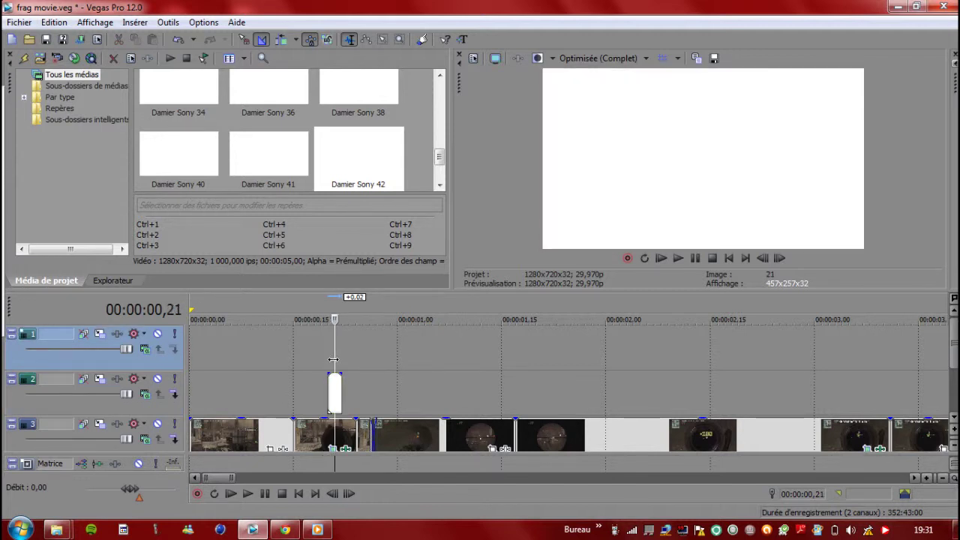
{"action": "left_click", "coordinate": [324, 356]}
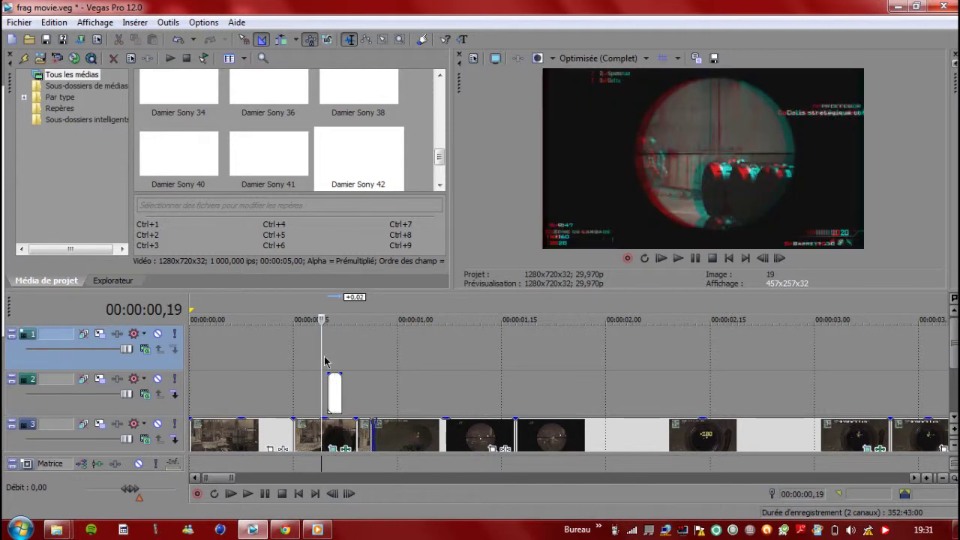
- Add a fade-in across the full length of the short white clip and play the flash from 00:00:00,19
{"action": "left_click_drag", "start_coordinate": [327, 373], "coordinate": [335, 379]}
{"action": "key", "text": "Left"}
{"action": "key", "text": "Left"}
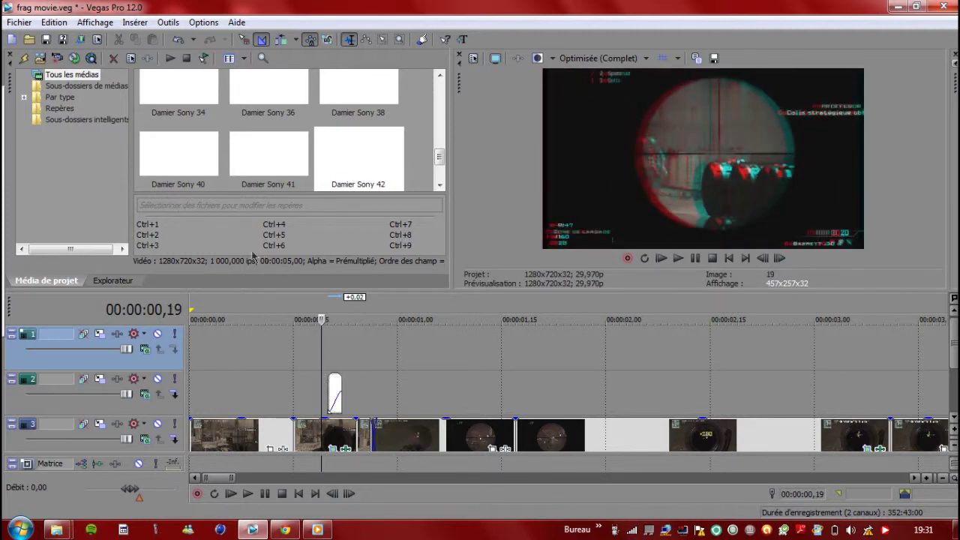
{"action": "key", "text": "space"}
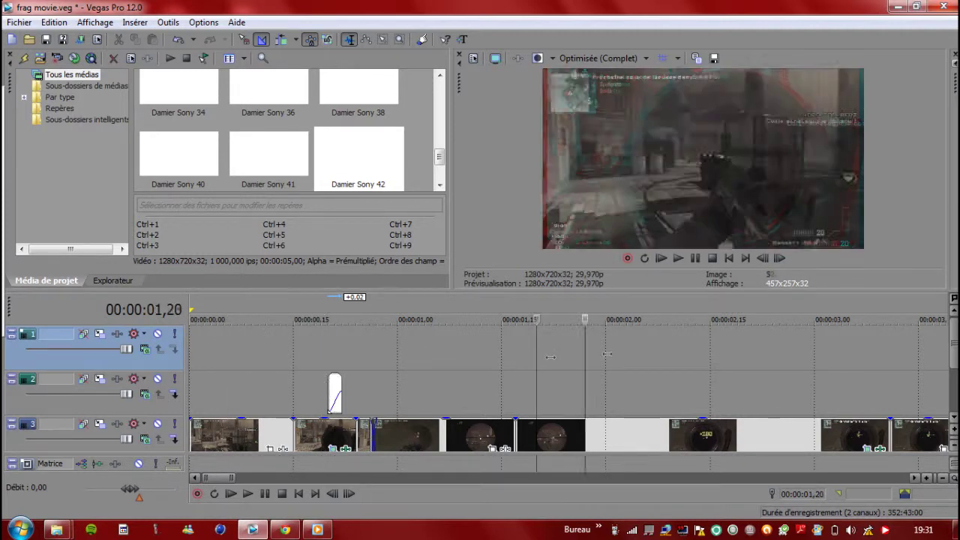
{"action": "key", "text": "space"}
- Step frame by frame through the white flash, then scrub the timeline around it to examine the transition
{"action": "key", "text": "Right"}
{"action": "key", "text": "Right"}
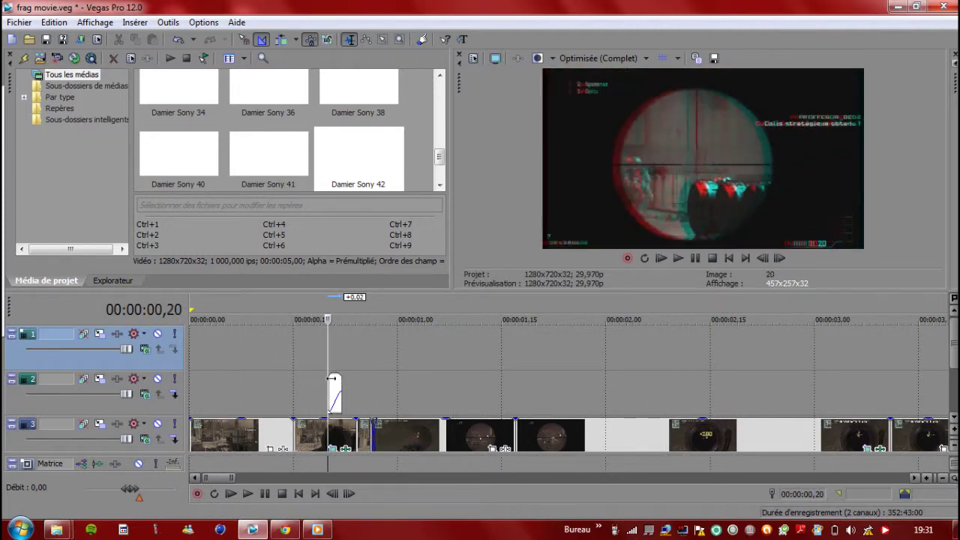
{"action": "key", "text": "Left"}
{"action": "key", "text": "Right"}
{"action": "key", "text": "Right"}
{"action": "key", "text": "Left"}
{"action": "key", "text": "Left"}
{"action": "scroll", "coordinate": [360, 352], "scroll_direction": "down", "scroll_amount": 5}
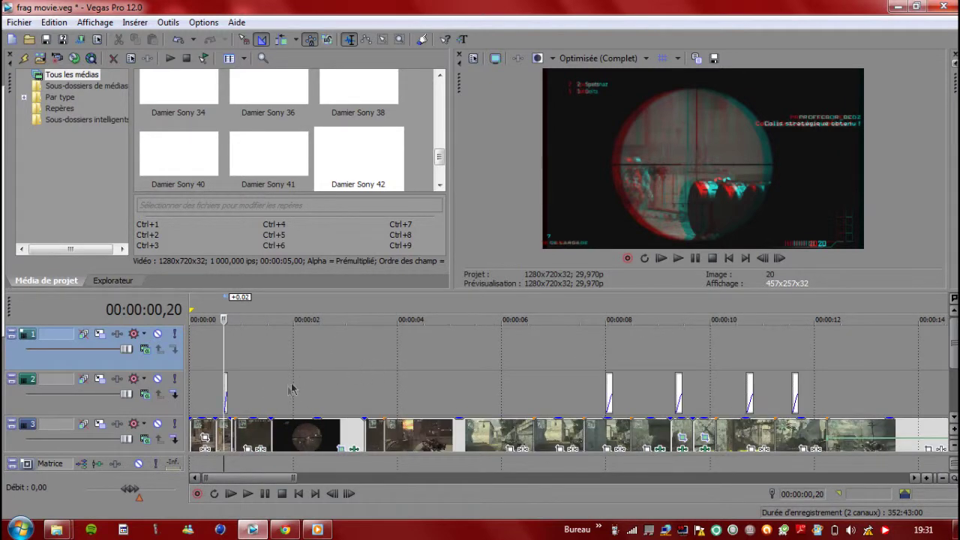
{"action": "left_click_drag", "start_coordinate": [221, 348], "coordinate": [249, 358]}
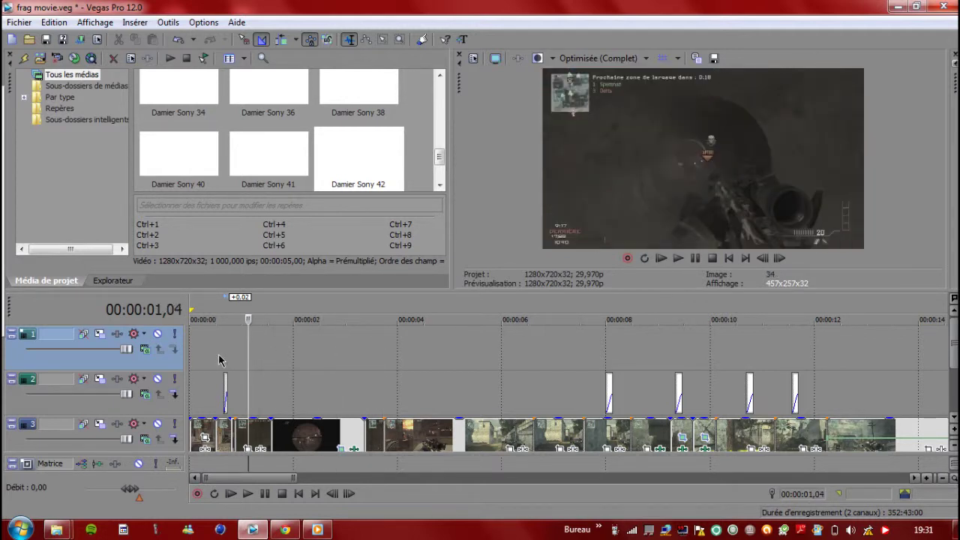